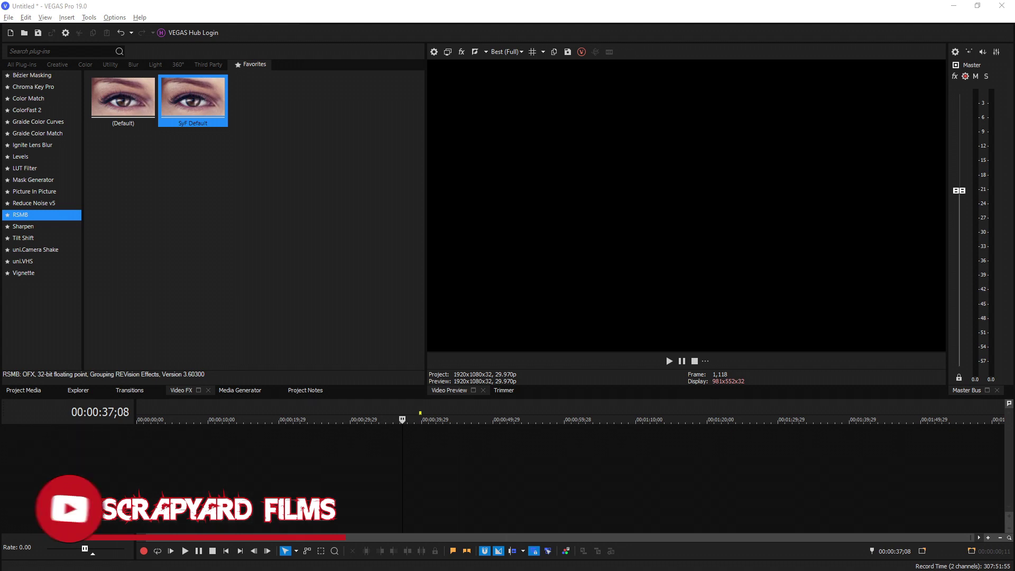
Step: Add building.mov to the timeline, match the project to its 24p settings, and preview it
{"action": "left_click_drag", "start_coordinate": [374, 411], "coordinate": [91, 453]}
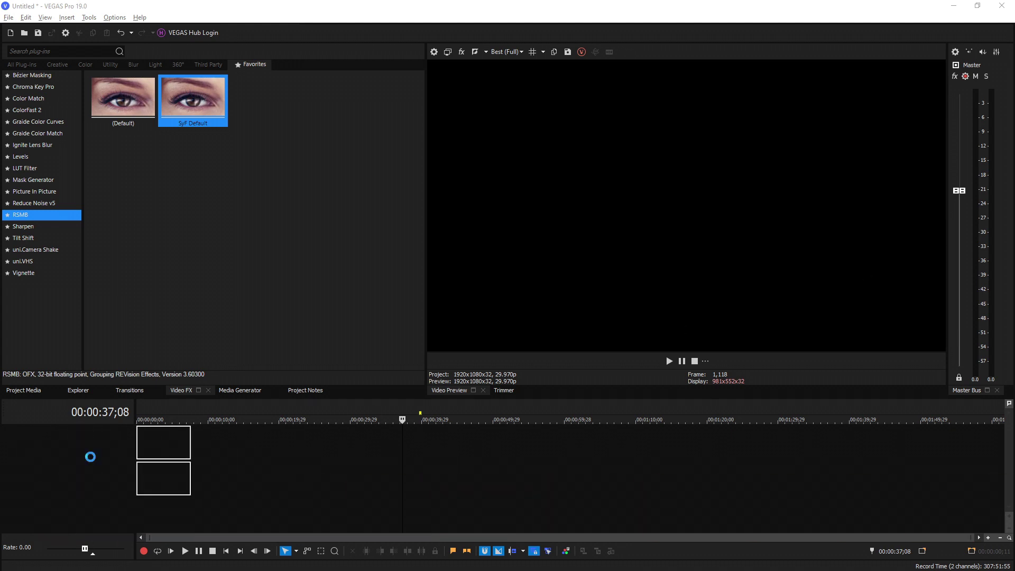
{"action": "left_click", "coordinate": [566, 228]}
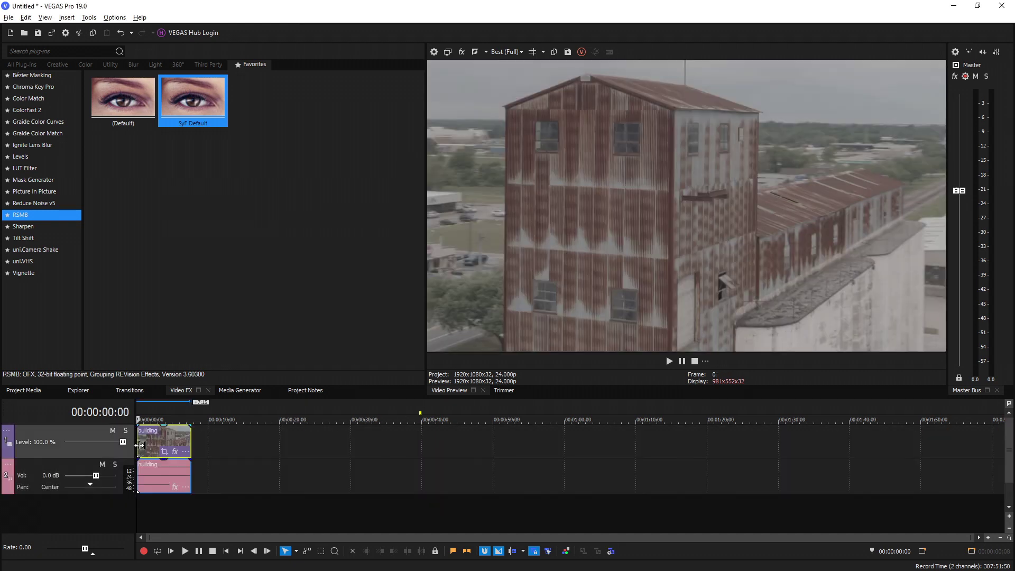
{"action": "key", "text": "space"}
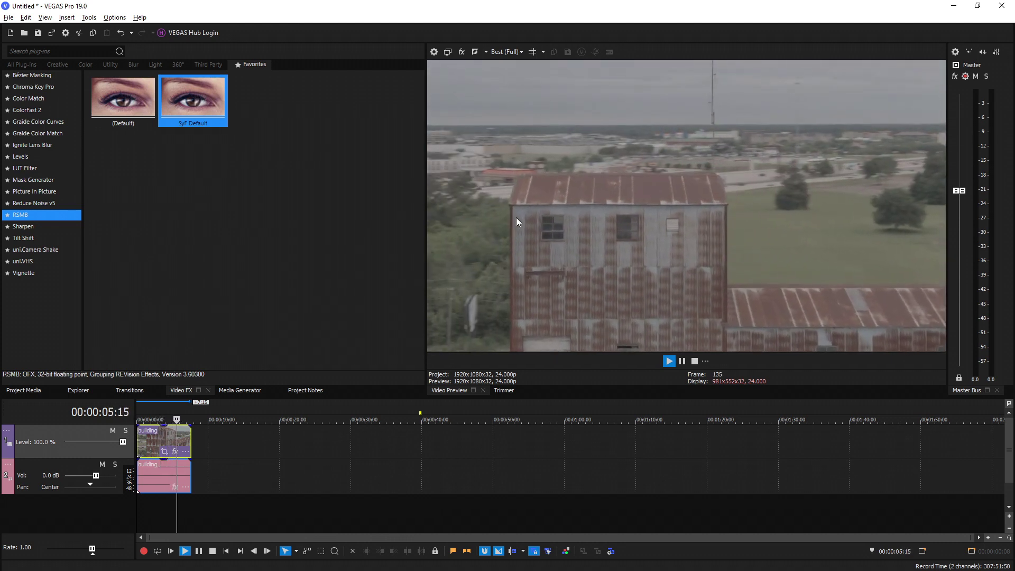
{"action": "key", "text": "Return"}
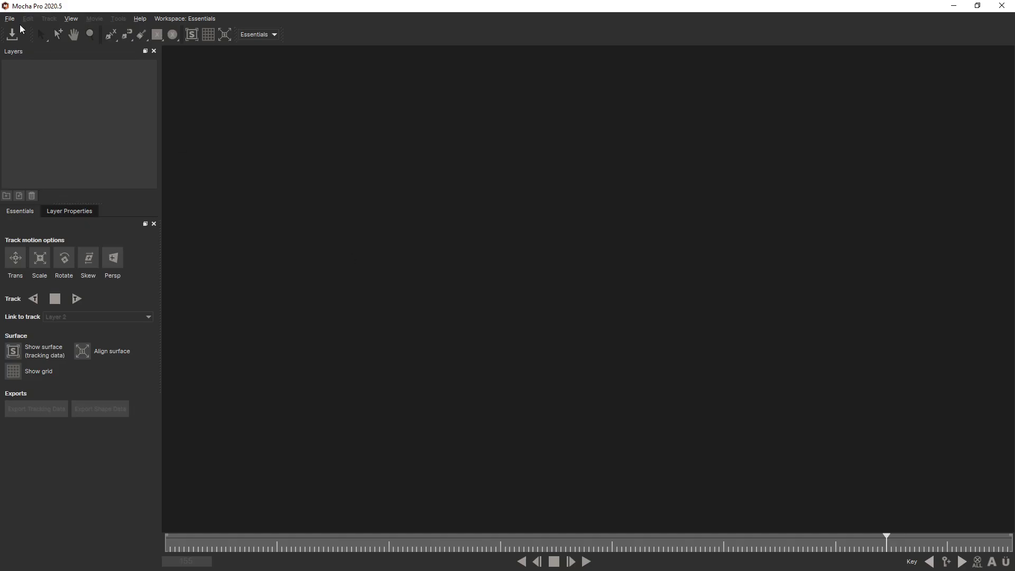
Step: Create a new Mocha project named building from building.mov
{"action": "left_click", "coordinate": [10, 19]}
{"action": "left_click", "coordinate": [23, 30]}
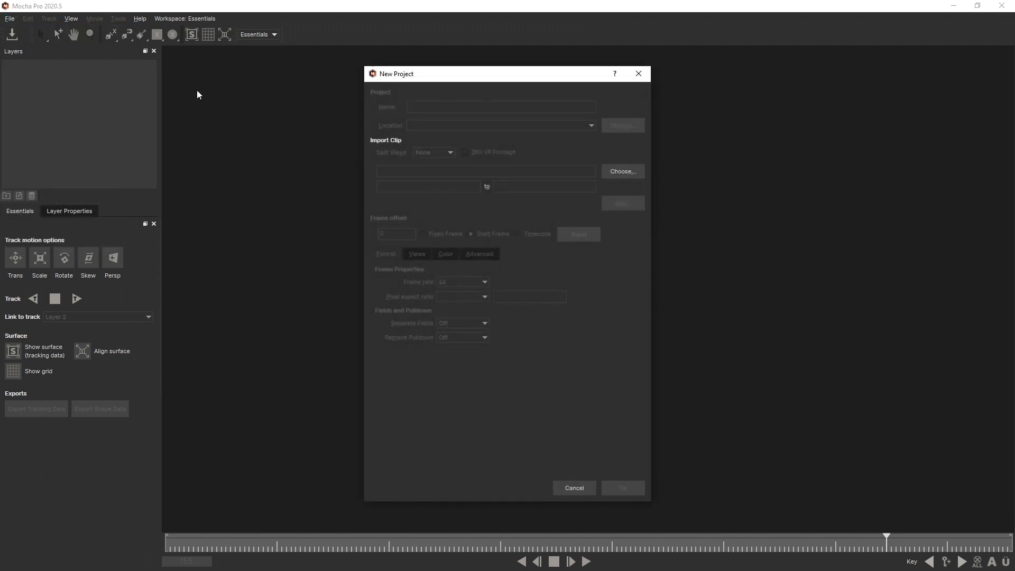
{"action": "left_click", "coordinate": [623, 172]}
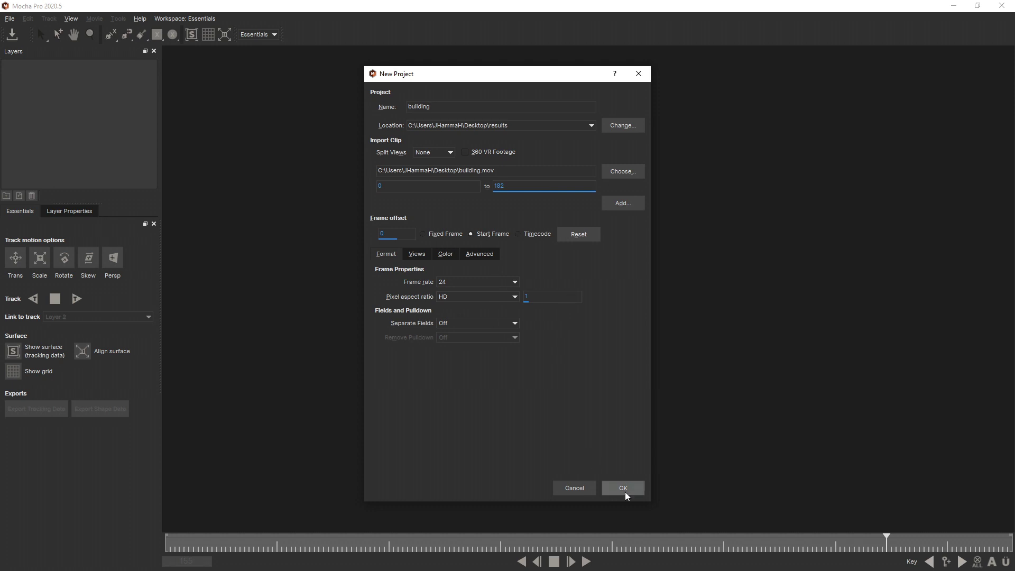
{"action": "left_click", "coordinate": [625, 488]}
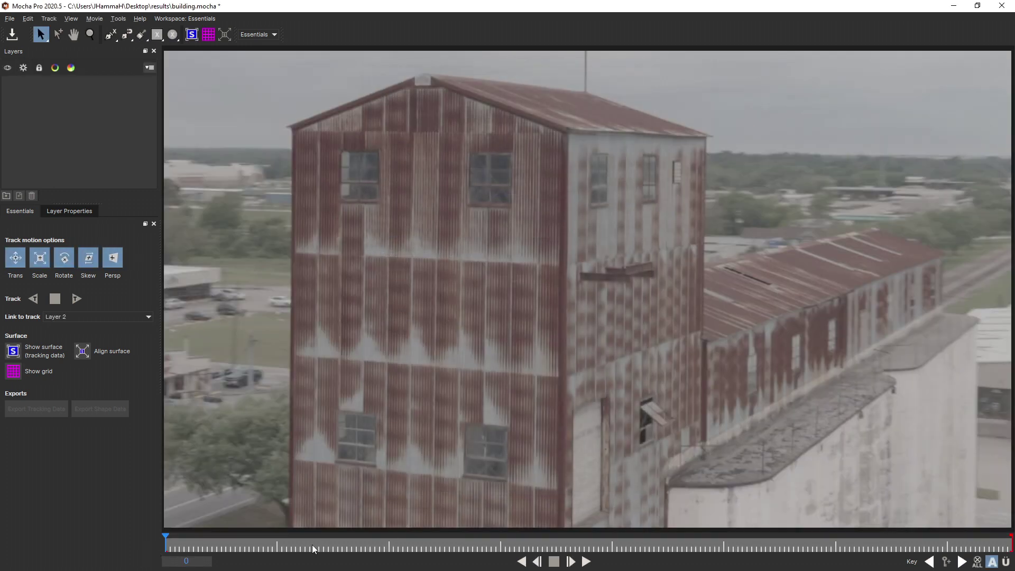
Step: Play the clip and stop at frame 131
{"action": "key", "text": "space"}
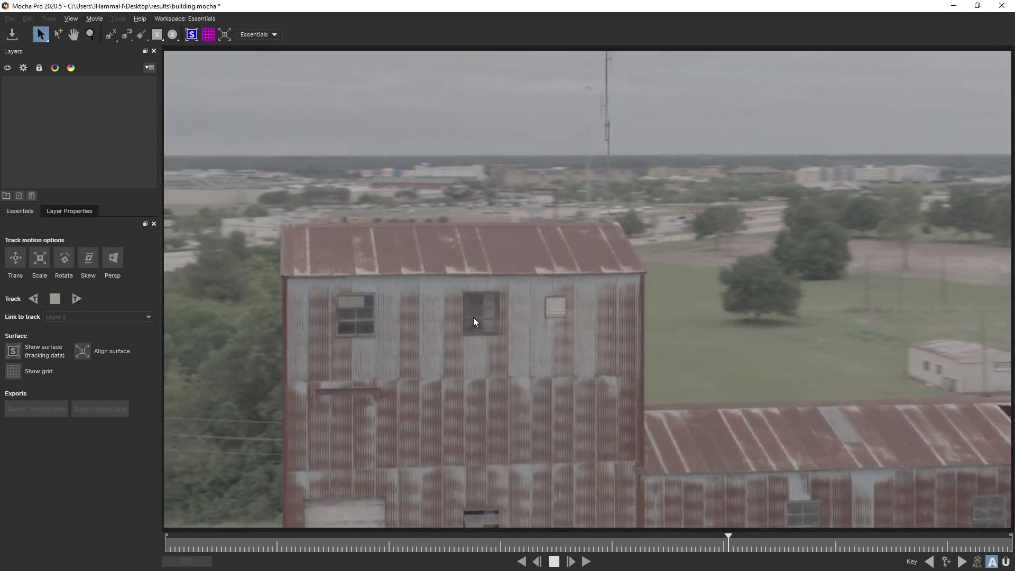
{"action": "key", "text": "space"}
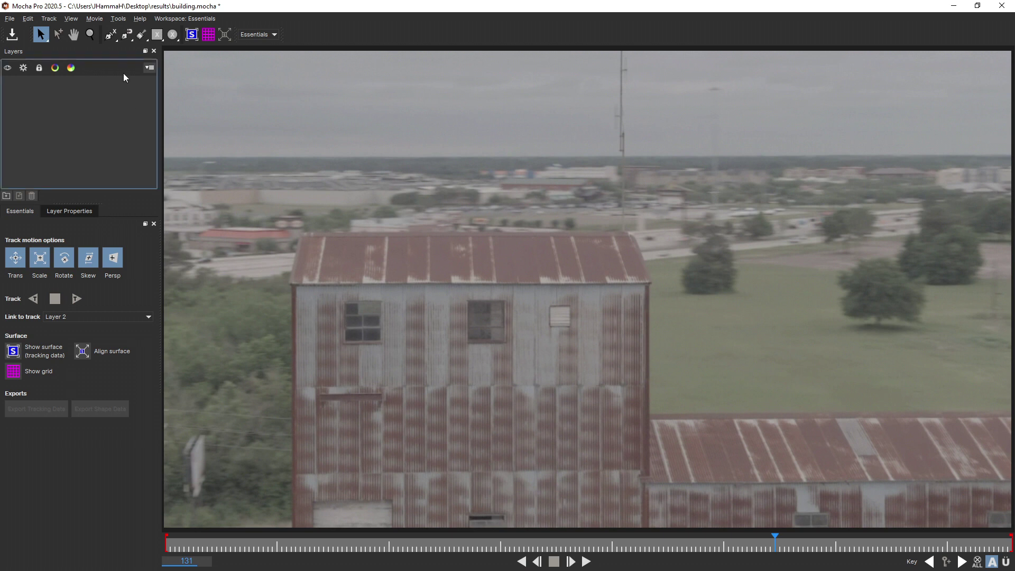
{"action": "left_click", "coordinate": [110, 35]}
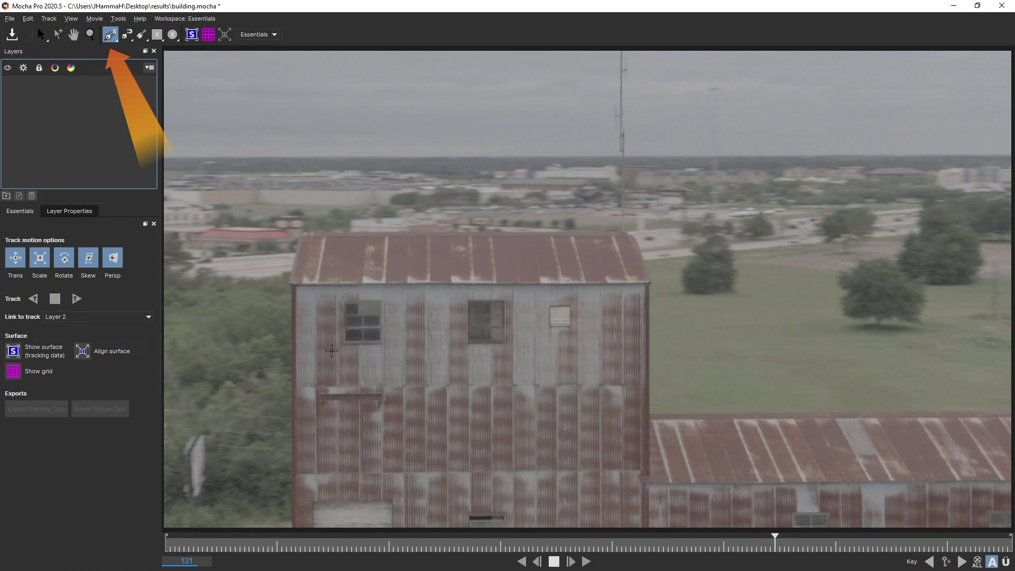
Step: Draw a closed X-spline on Layer 1 around the upper wall band and both windows
{"action": "left_click", "coordinate": [323, 351]}
{"action": "left_click", "coordinate": [395, 364]}
{"action": "left_click", "coordinate": [492, 360]}
{"action": "left_click", "coordinate": [558, 355]}
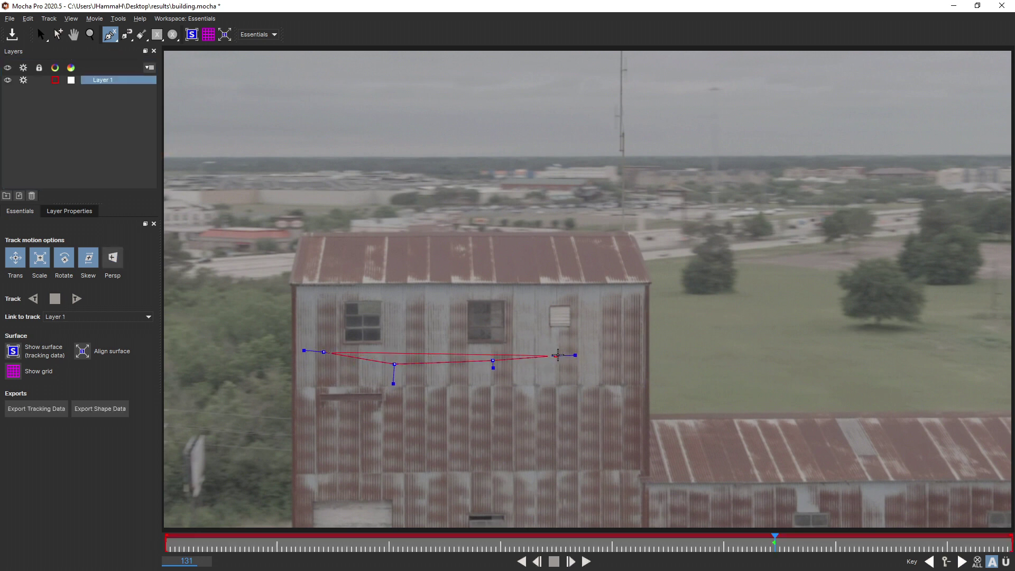
{"action": "left_click", "coordinate": [577, 347]}
{"action": "left_click", "coordinate": [587, 305]}
{"action": "left_click", "coordinate": [551, 291]}
{"action": "left_click", "coordinate": [473, 290]}
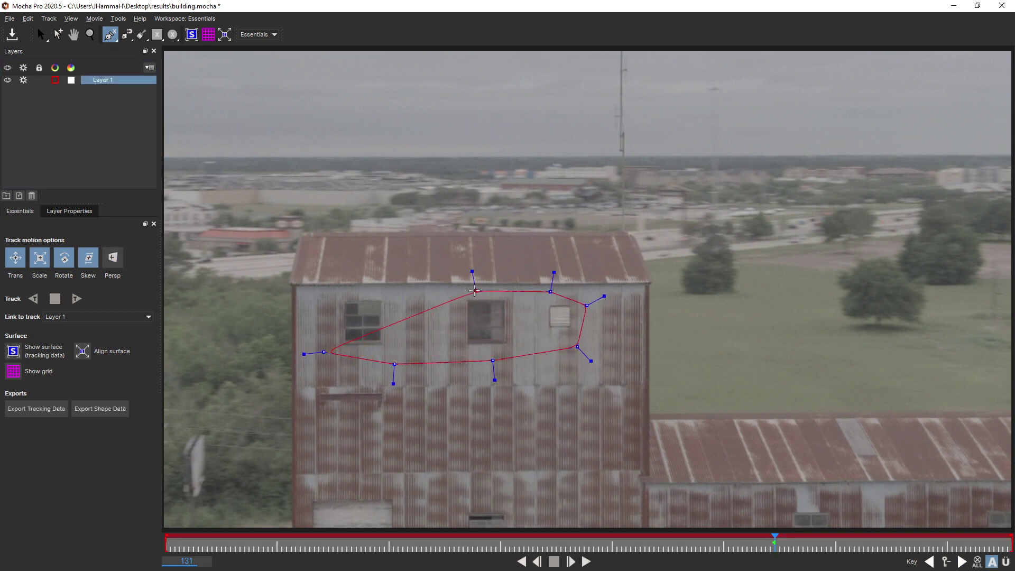
{"action": "left_click", "coordinate": [451, 291]}
{"action": "left_click", "coordinate": [372, 293]}
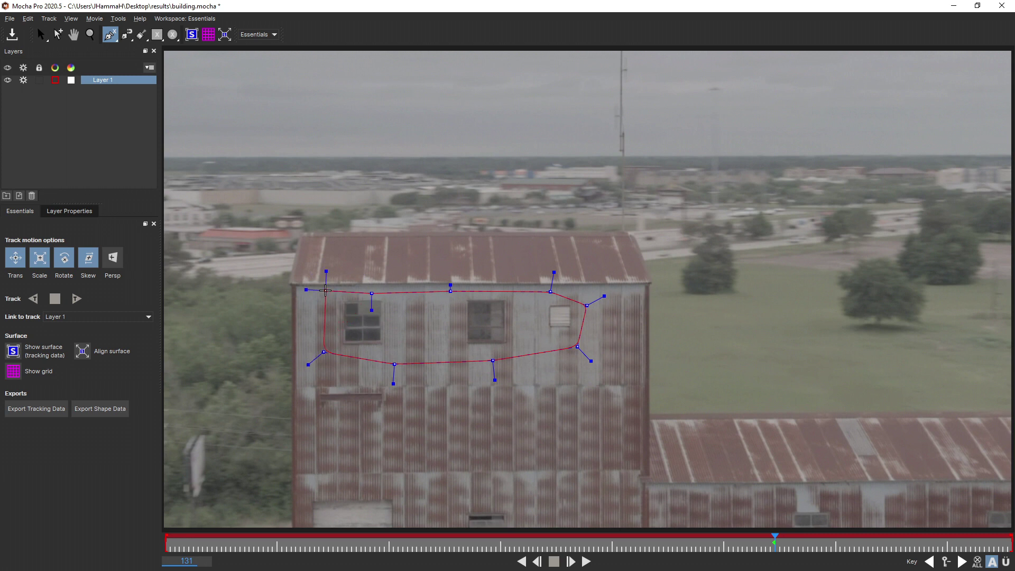
{"action": "left_click", "coordinate": [326, 290]}
{"action": "right_click", "coordinate": [316, 319]}
{"action": "key", "text": "s"}
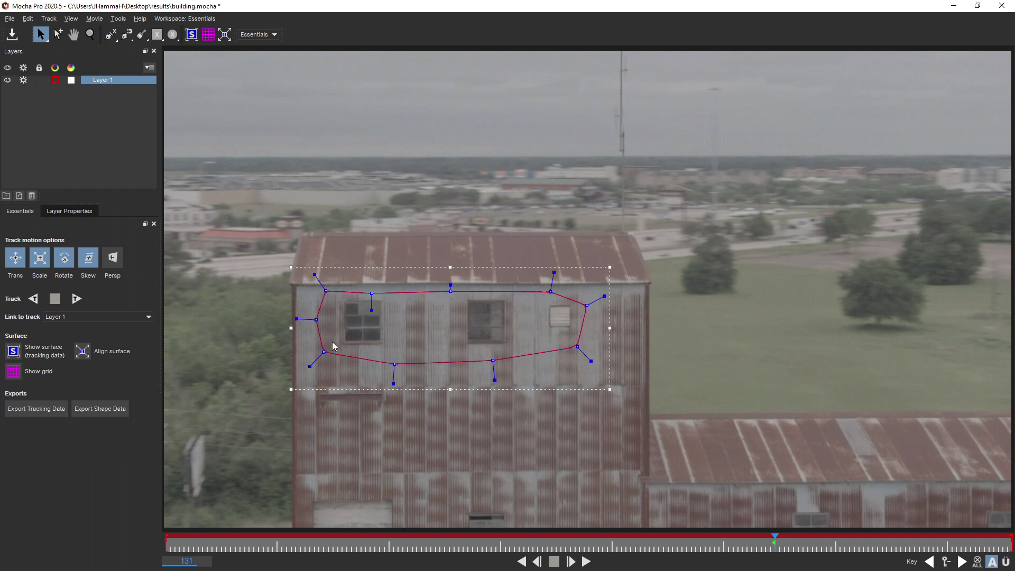
Step: Track the Layer 1 shape with perspective forward and backward from frame 131, then review playback
{"action": "left_click", "coordinate": [113, 259]}
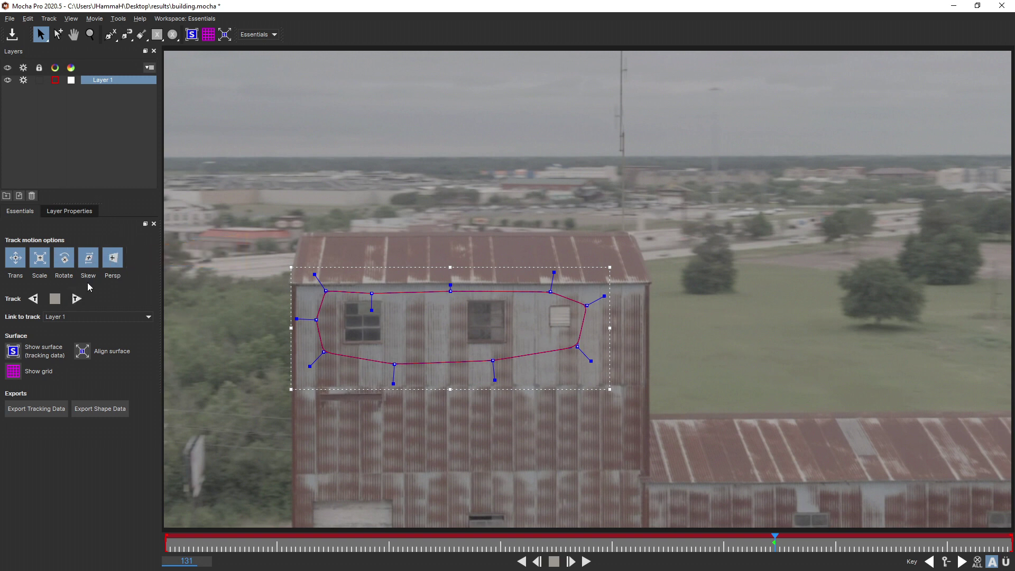
{"action": "left_click", "coordinate": [76, 299]}
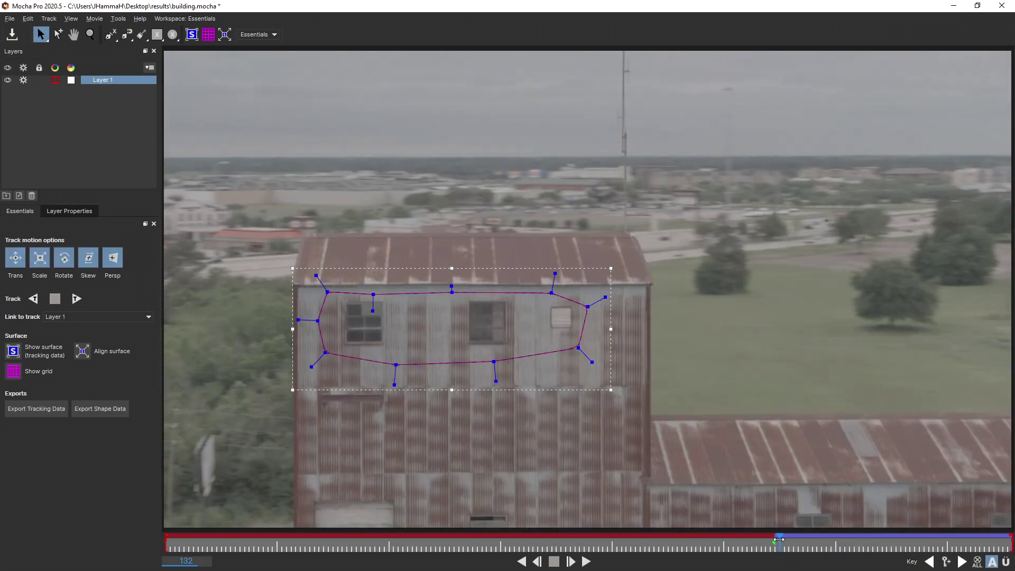
{"action": "left_click_drag", "start_coordinate": [780, 540], "coordinate": [775, 542]}
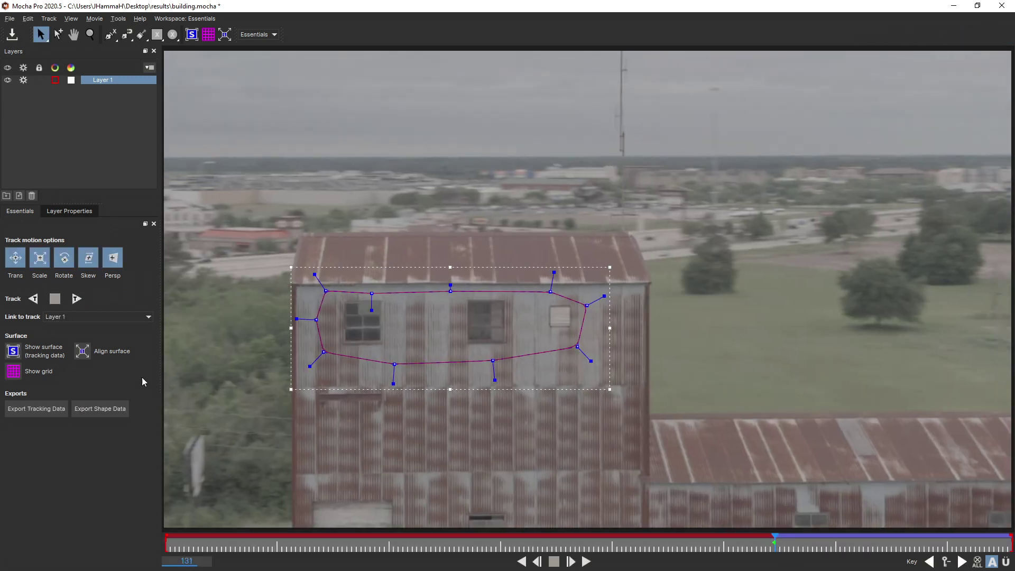
{"action": "left_click", "coordinate": [34, 300]}
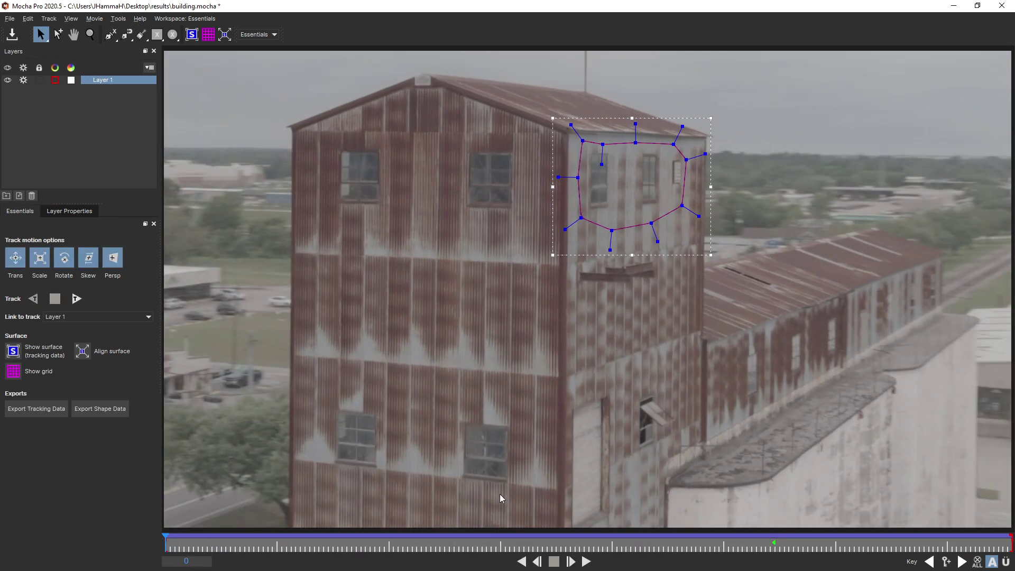
{"action": "key", "text": "t"}
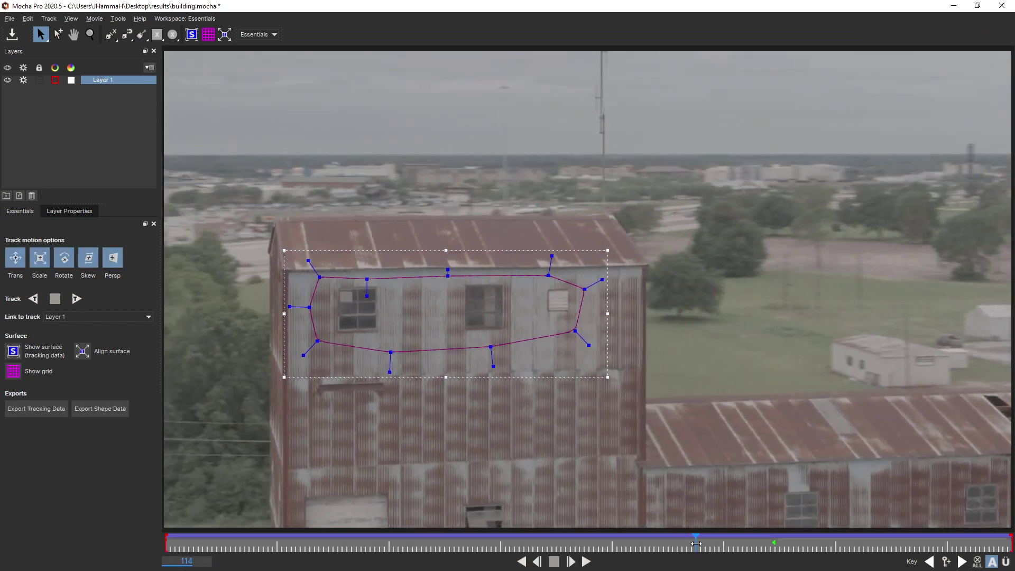
{"action": "left_click_drag", "start_coordinate": [696, 544], "coordinate": [774, 538]}
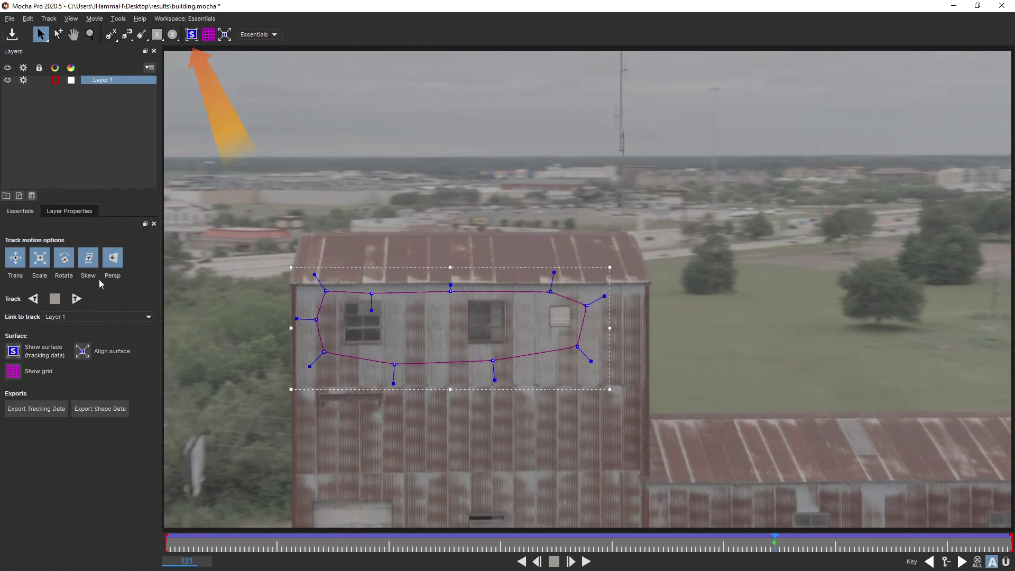
Step: Show the planar surface and zoom in on the wall
{"action": "left_click", "coordinate": [192, 36]}
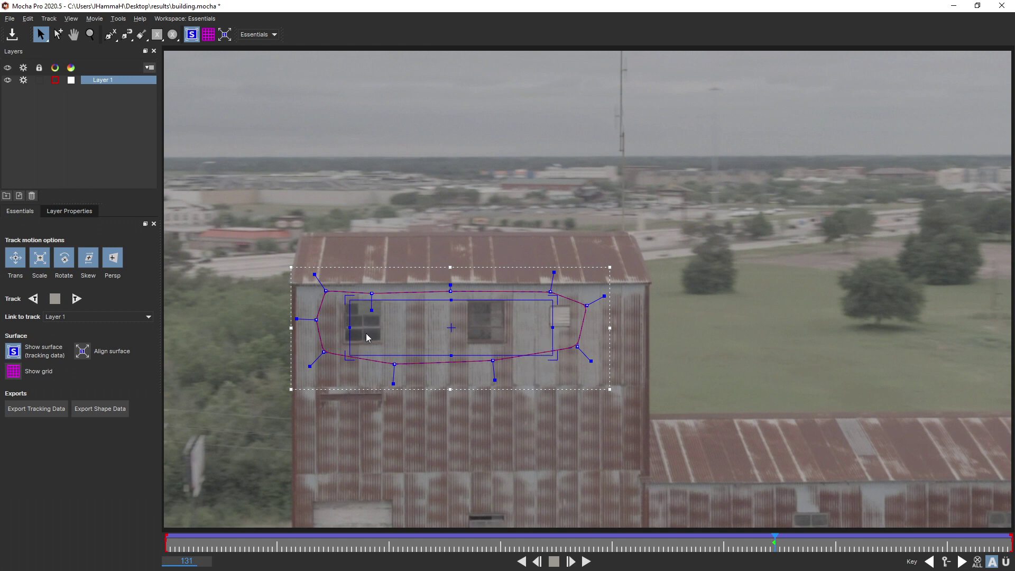
{"action": "scroll", "coordinate": [366, 334], "scroll_direction": "up", "scroll_amount": 5}
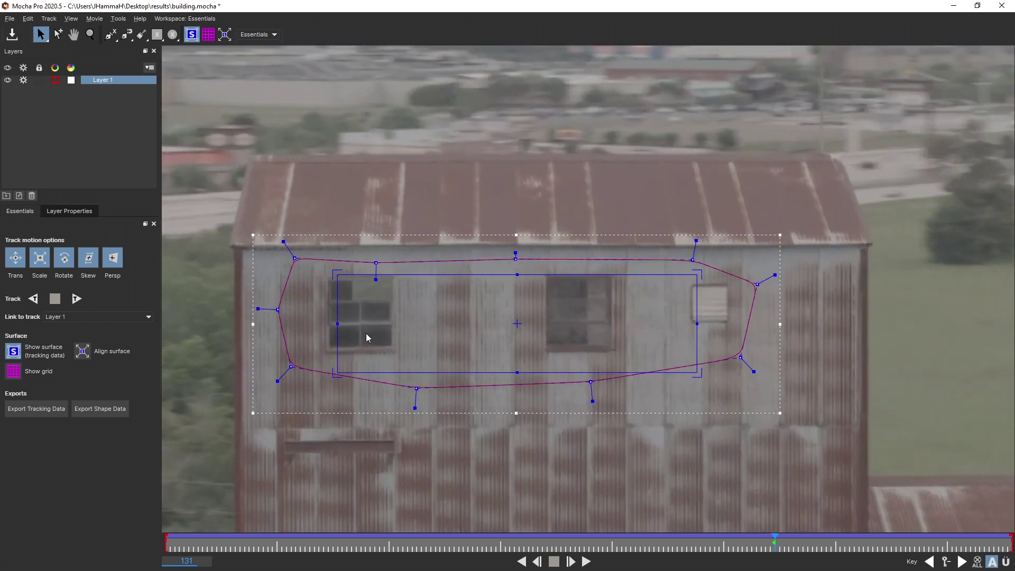
{"action": "scroll", "coordinate": [366, 338], "scroll_direction": "up", "scroll_amount": 1}
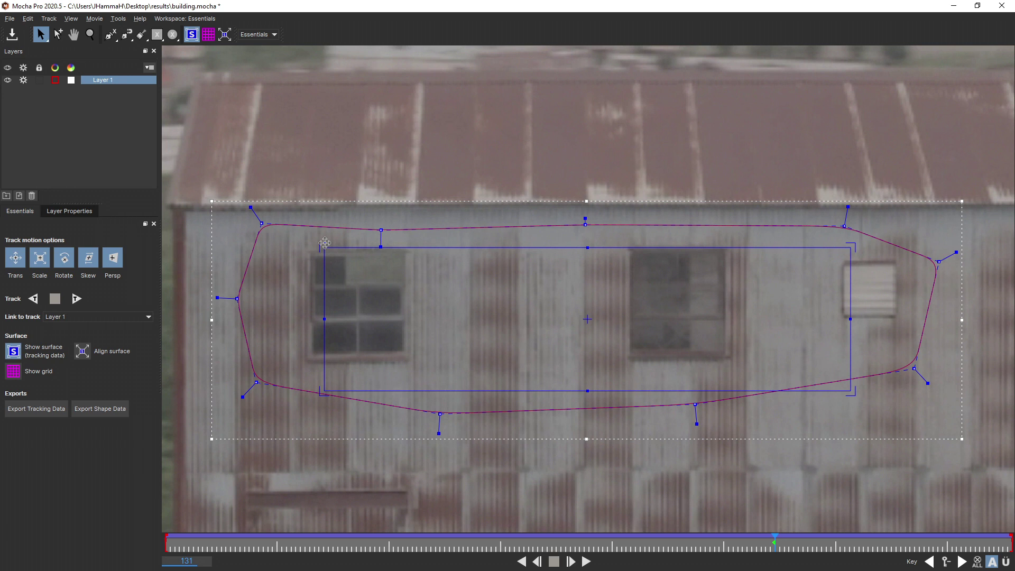
Step: Fit the surface's four corners onto the two upper windows and check it at frame 112
{"action": "mouse_move", "coordinate": [325, 243]}
{"action": "left_mouse_down"}
{"action": "mouse_move", "coordinate": [325, 296]}
{"action": "mouse_move", "coordinate": [328, 268]}
{"action": "mouse_move", "coordinate": [300, 244]}
{"action": "mouse_move", "coordinate": [313, 255]}
{"action": "left_mouse_up"}
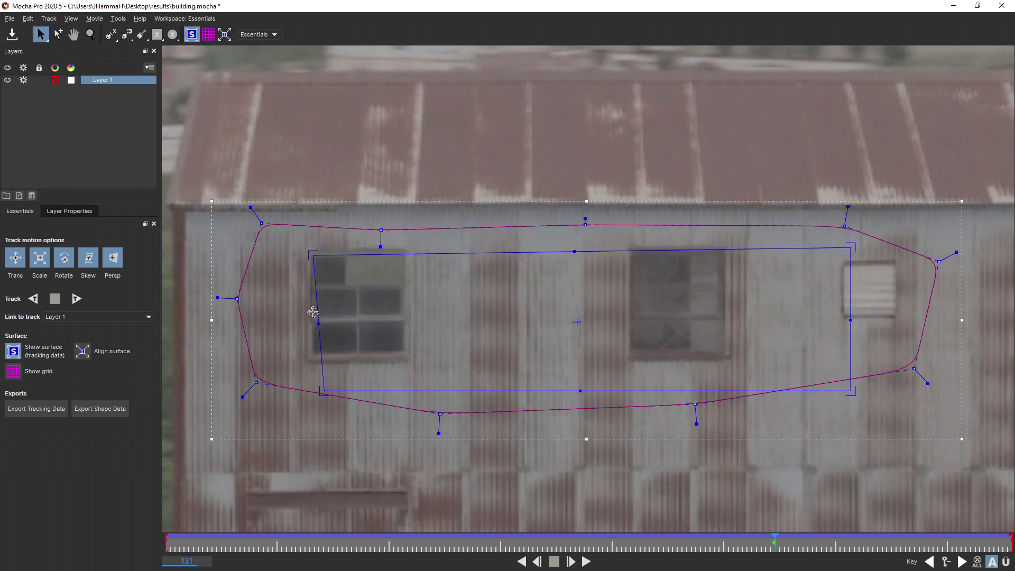
{"action": "left_click_drag", "start_coordinate": [323, 390], "coordinate": [311, 353]}
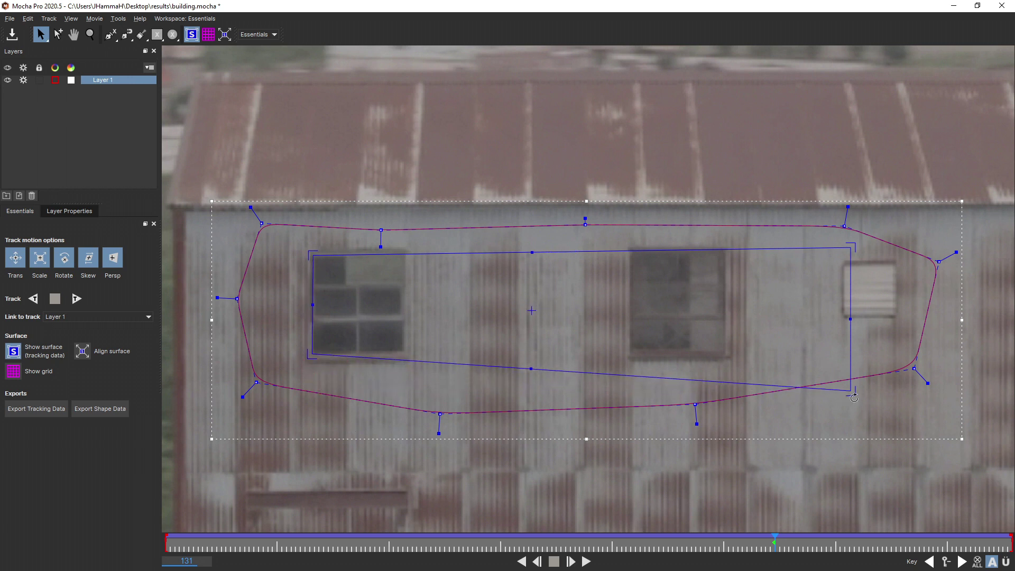
{"action": "left_click_drag", "start_coordinate": [852, 392], "coordinate": [726, 352]}
{"action": "left_click_drag", "start_coordinate": [850, 247], "coordinate": [727, 247]}
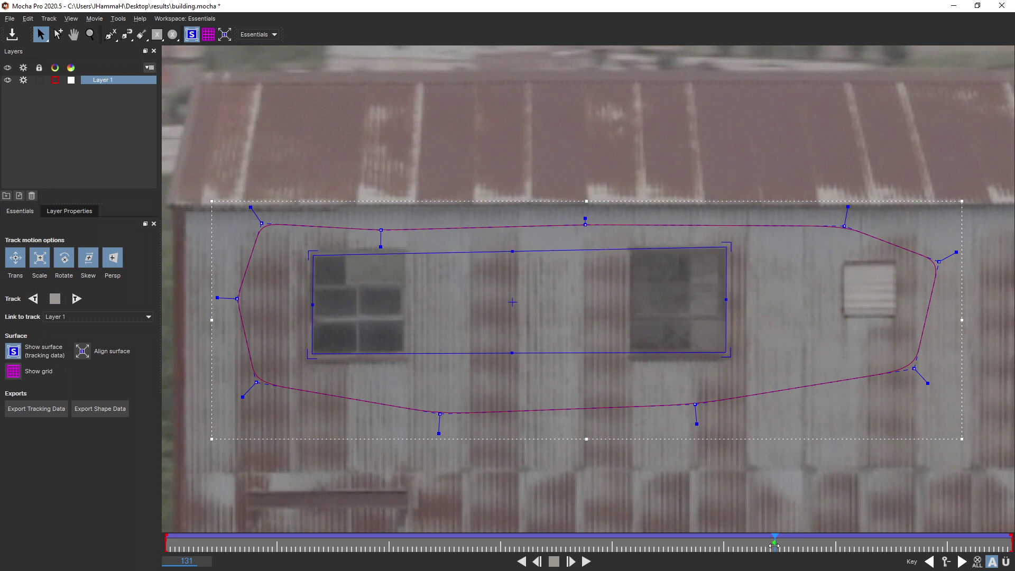
{"action": "mouse_move", "coordinate": [775, 545]}
{"action": "left_mouse_down"}
{"action": "mouse_move", "coordinate": [457, 538]}
{"action": "mouse_move", "coordinate": [703, 529]}
{"action": "mouse_move", "coordinate": [770, 545]}
{"action": "left_mouse_up"}
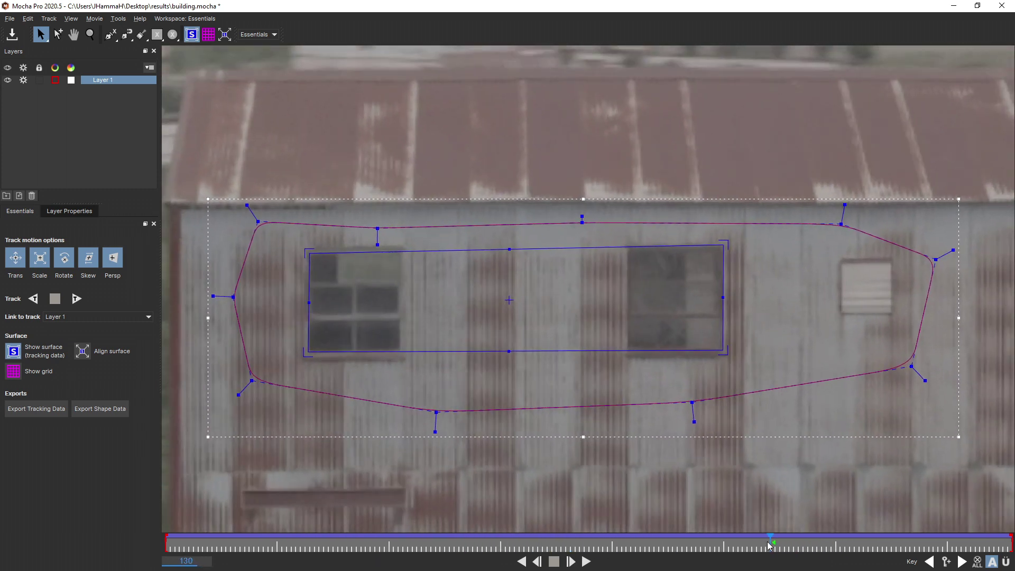
{"action": "left_click", "coordinate": [71, 18]}
Step: Zoom the viewer to fit, then to 100%, leaving the workspace layout unchanged
{"action": "left_click", "coordinate": [87, 55]}
{"action": "left_click", "coordinate": [71, 18]}
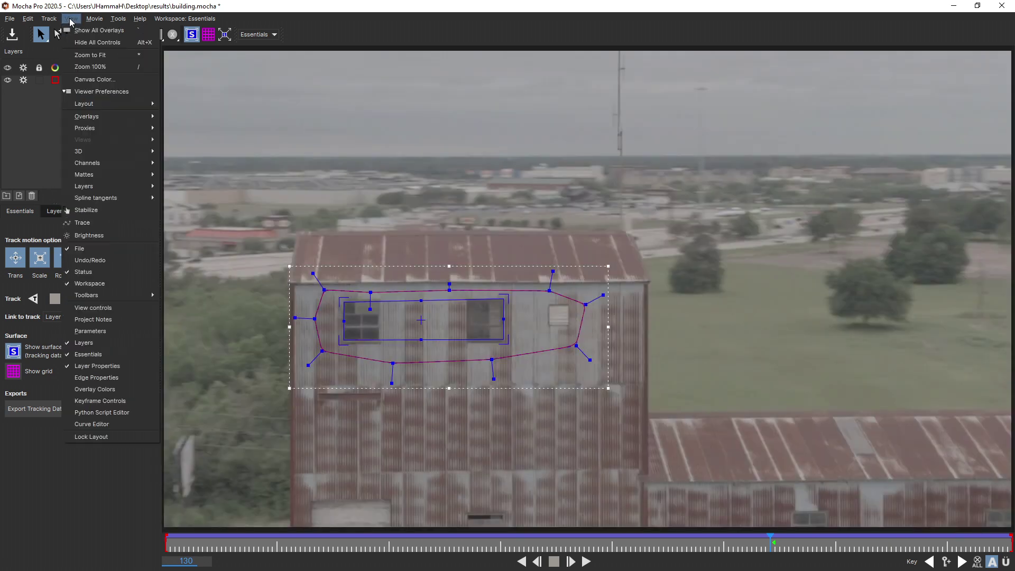
{"action": "left_click", "coordinate": [90, 66]}
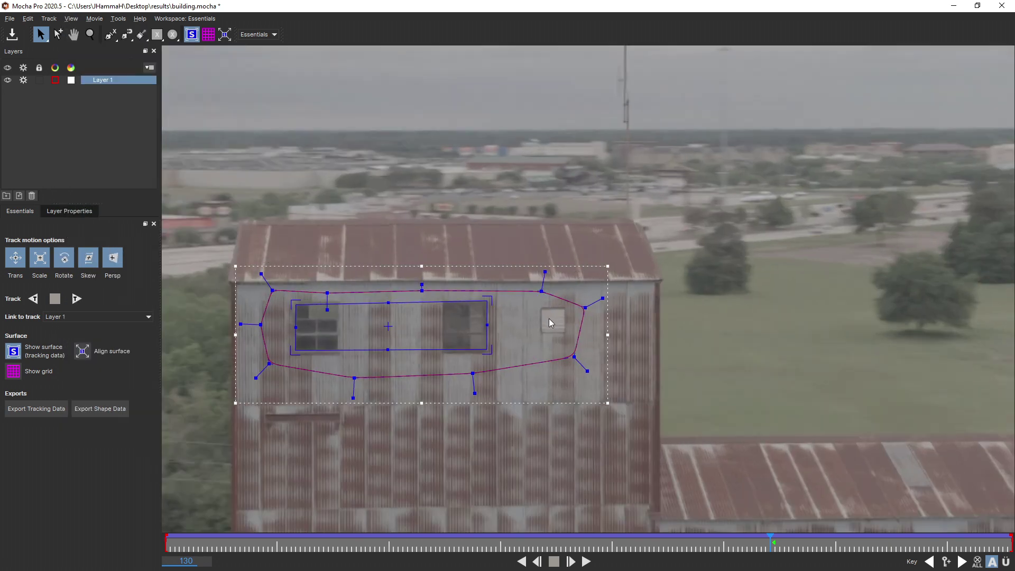
{"action": "left_click", "coordinate": [269, 35]}
{"action": "left_click", "coordinate": [270, 35]}
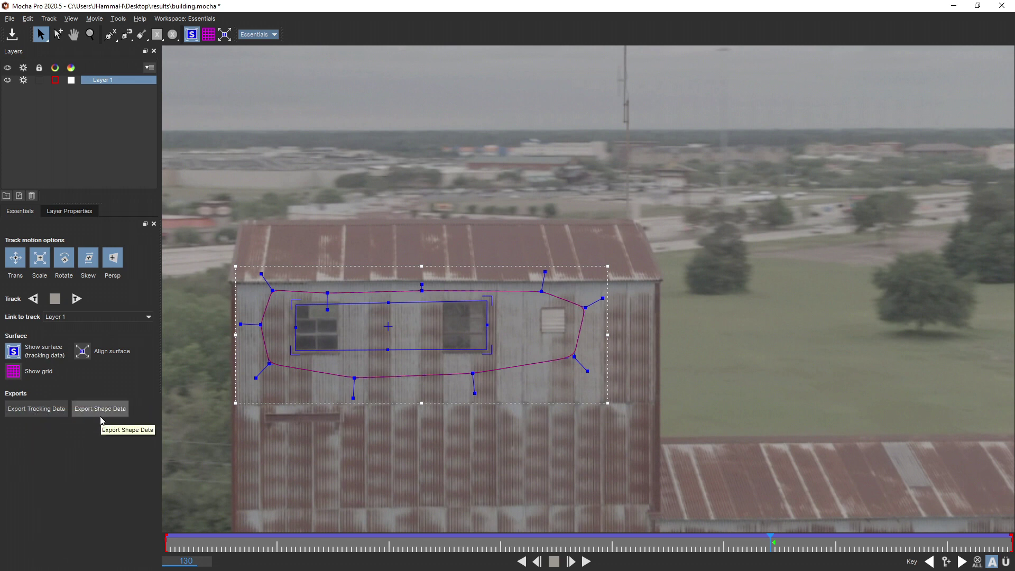
Step: Choose Silhouette corner pin (*.txt) as the tracking data export format
{"action": "left_click", "coordinate": [32, 414]}
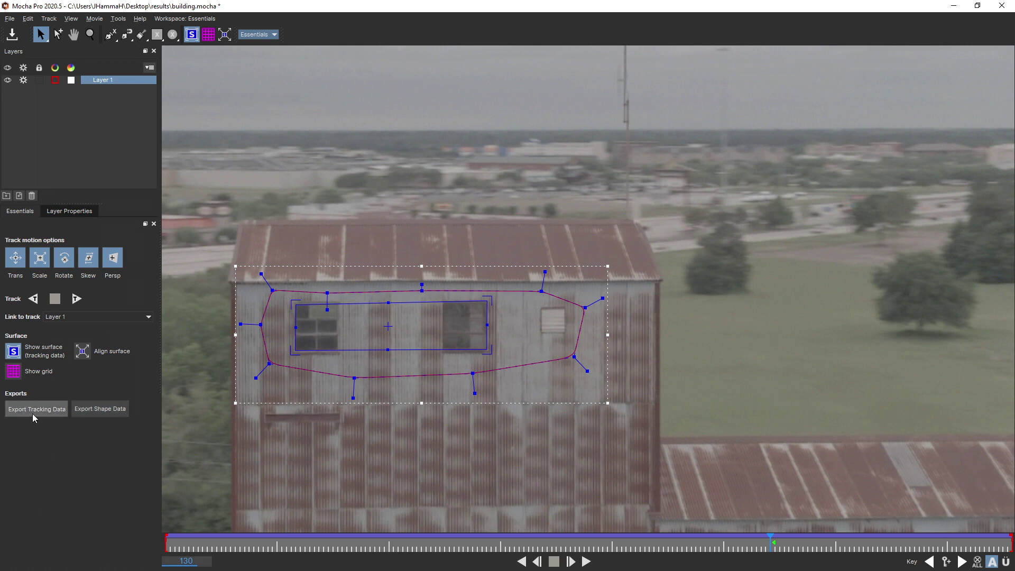
{"action": "left_click", "coordinate": [636, 275]}
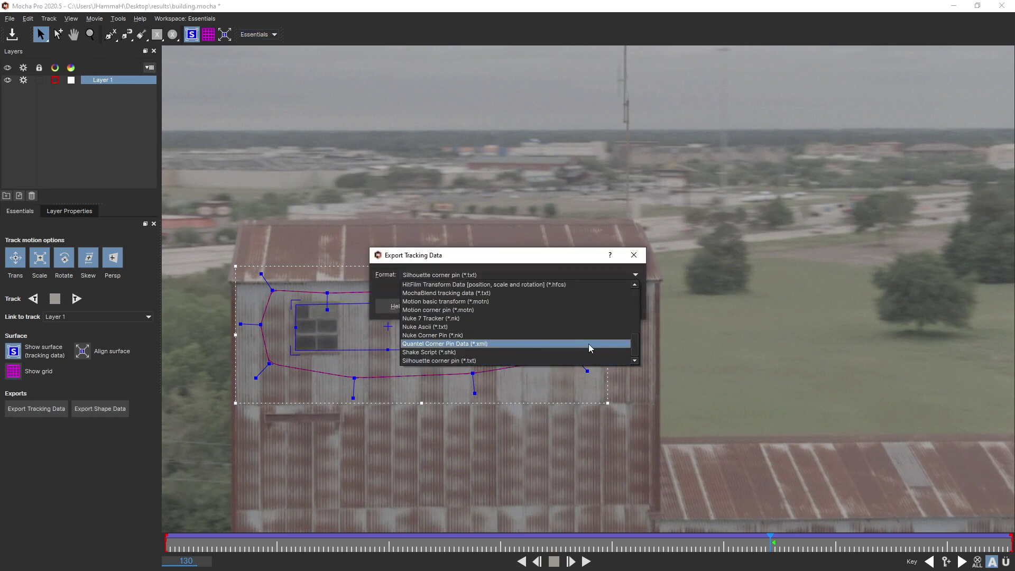
{"action": "left_click_drag", "start_coordinate": [635, 350], "coordinate": [636, 296]}
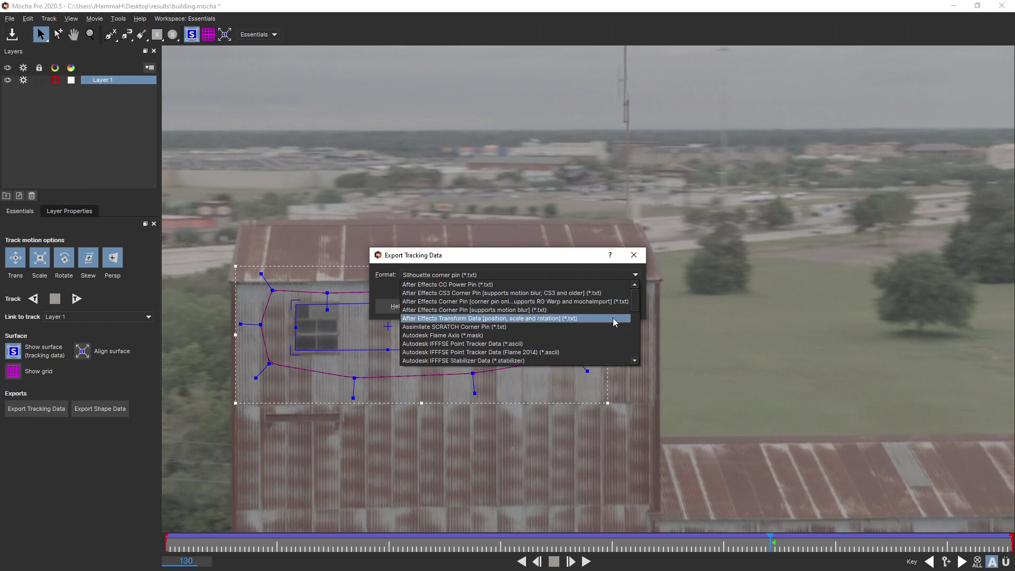
{"action": "scroll", "coordinate": [489, 295], "scroll_direction": "up", "scroll_amount": 1}
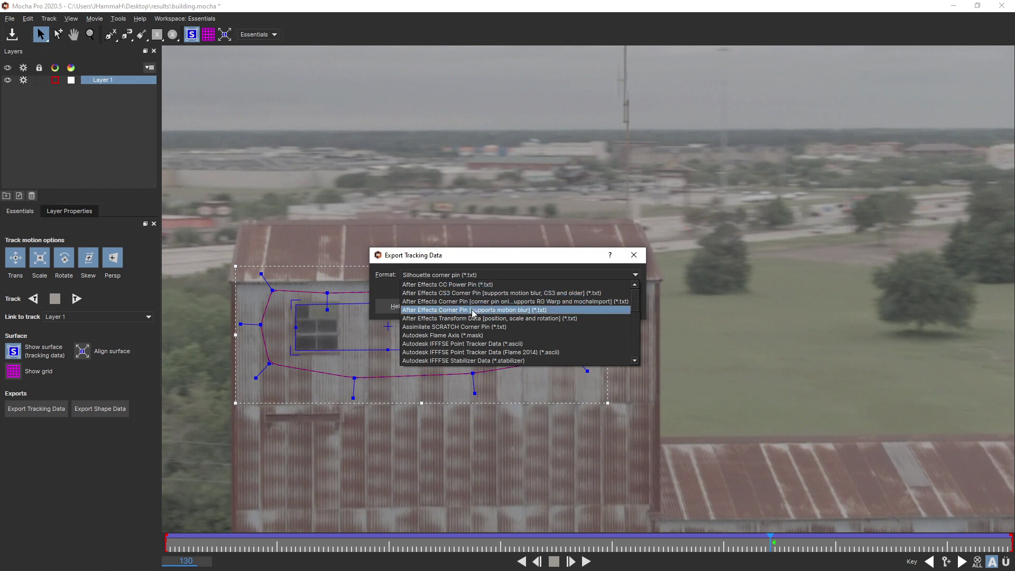
{"action": "scroll", "coordinate": [483, 354], "scroll_direction": "down", "scroll_amount": 2}
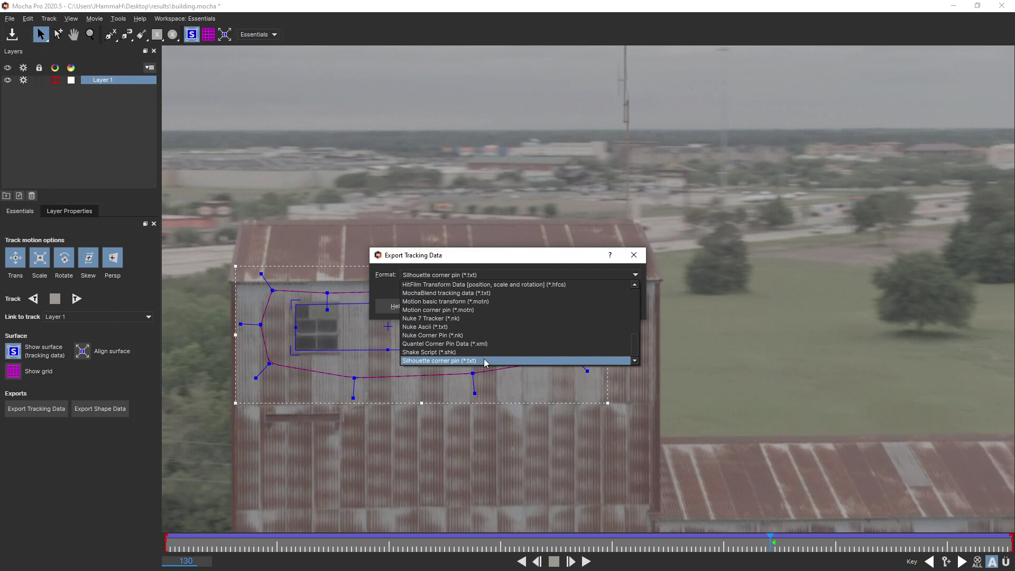
{"action": "left_click", "coordinate": [481, 359]}
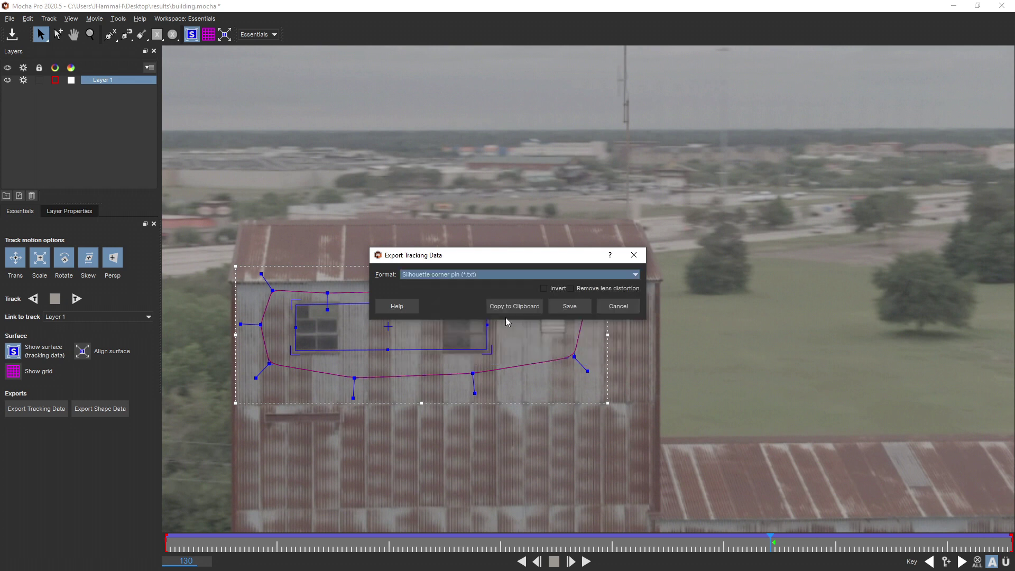
Step: Save the tracking data as building_data in the test track exports folder
{"action": "left_click", "coordinate": [562, 306]}
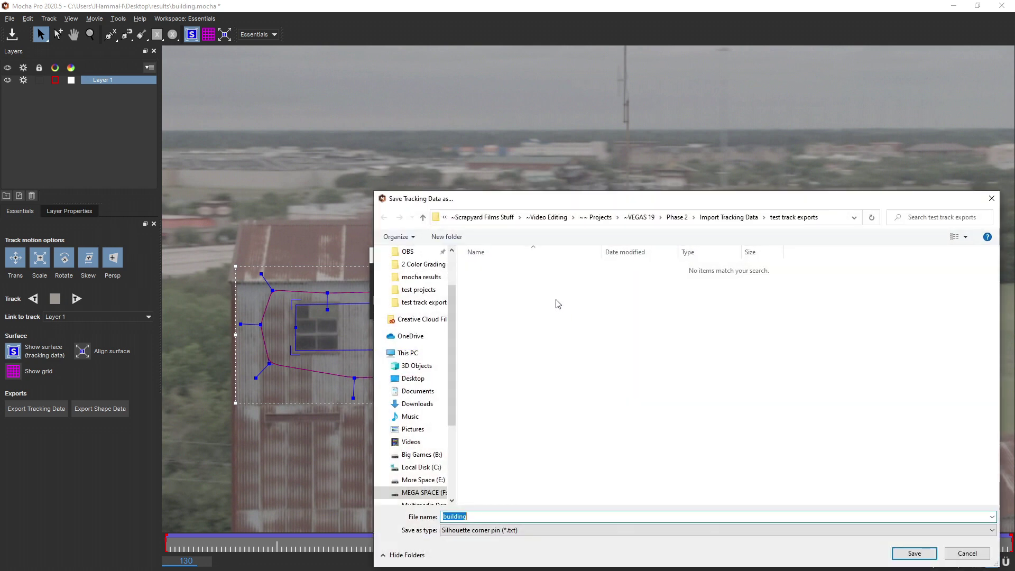
{"action": "left_click", "coordinate": [478, 516]}
{"action": "left_click", "coordinate": [905, 554]}
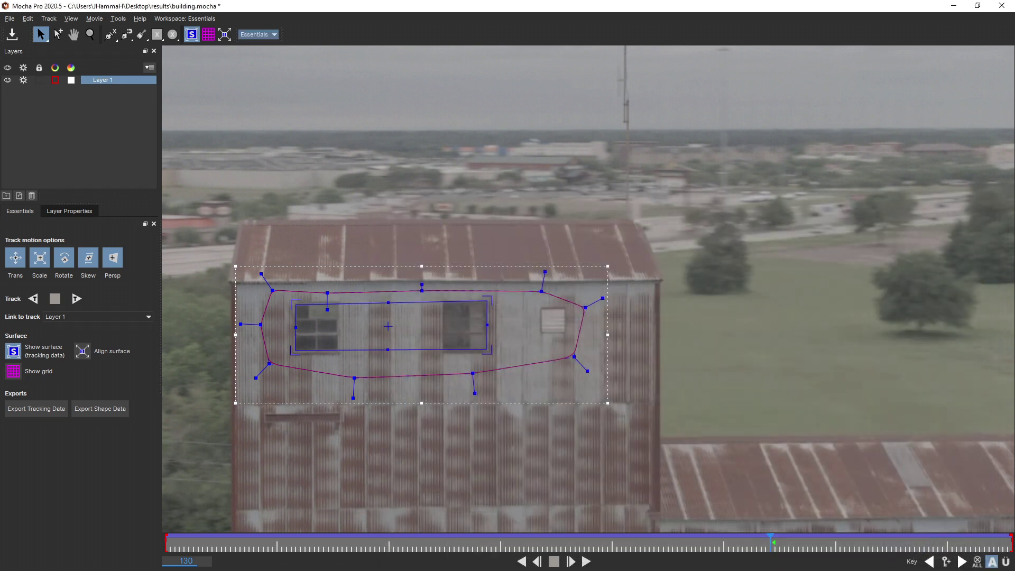
Step: Import building_data from Mocha as the Motion Tracking mask on the building clip
{"action": "key", "text": "alt+Tab"}
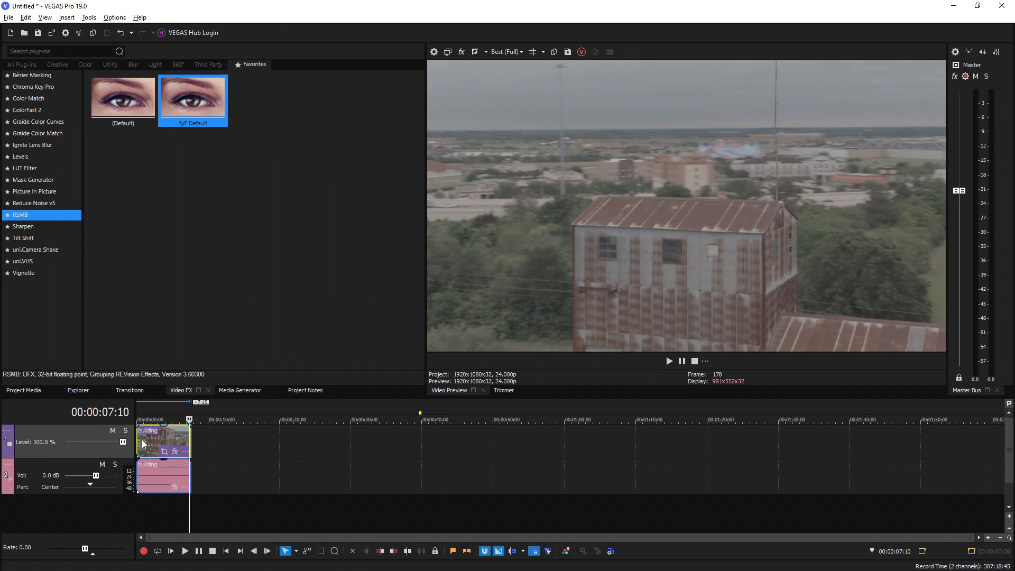
{"action": "left_click", "coordinate": [138, 442]}
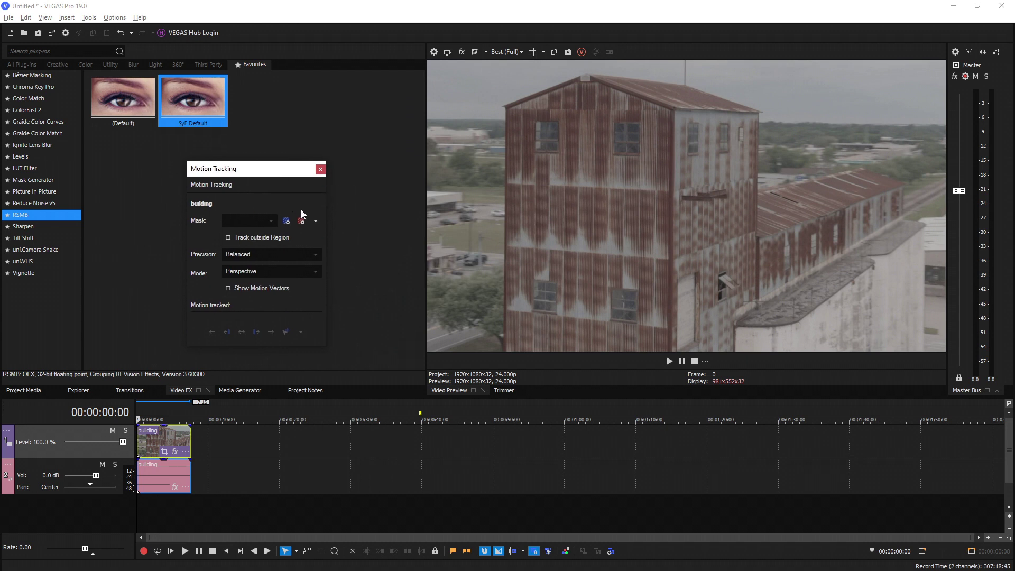
{"action": "left_click", "coordinate": [315, 221]}
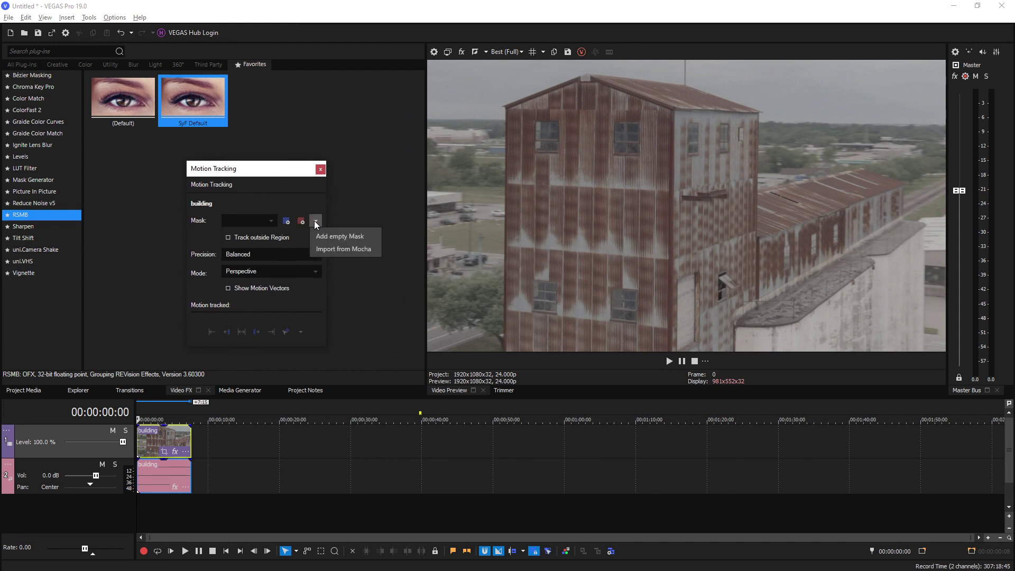
{"action": "left_click", "coordinate": [337, 250]}
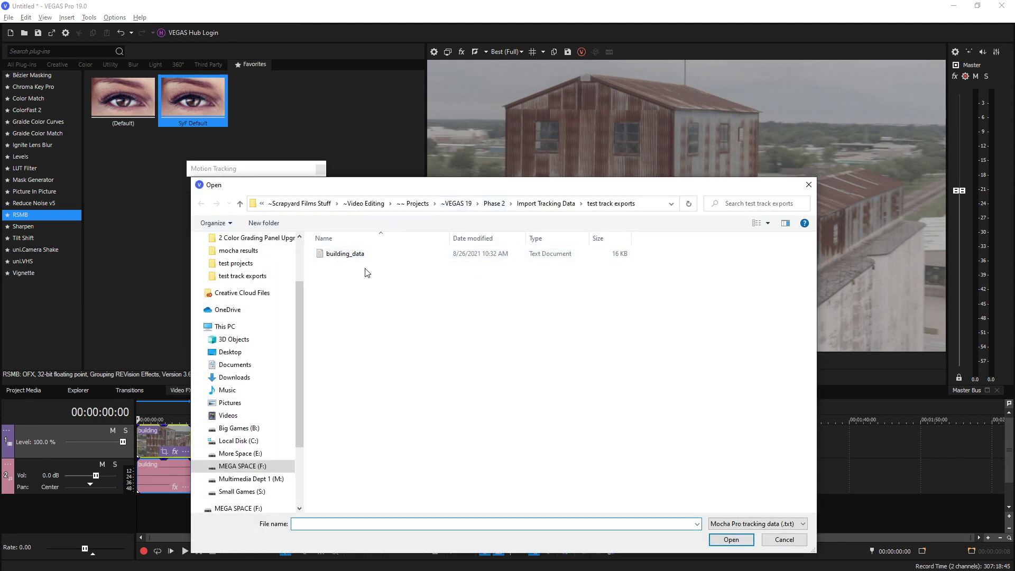
{"action": "double_click", "coordinate": [337, 255]}
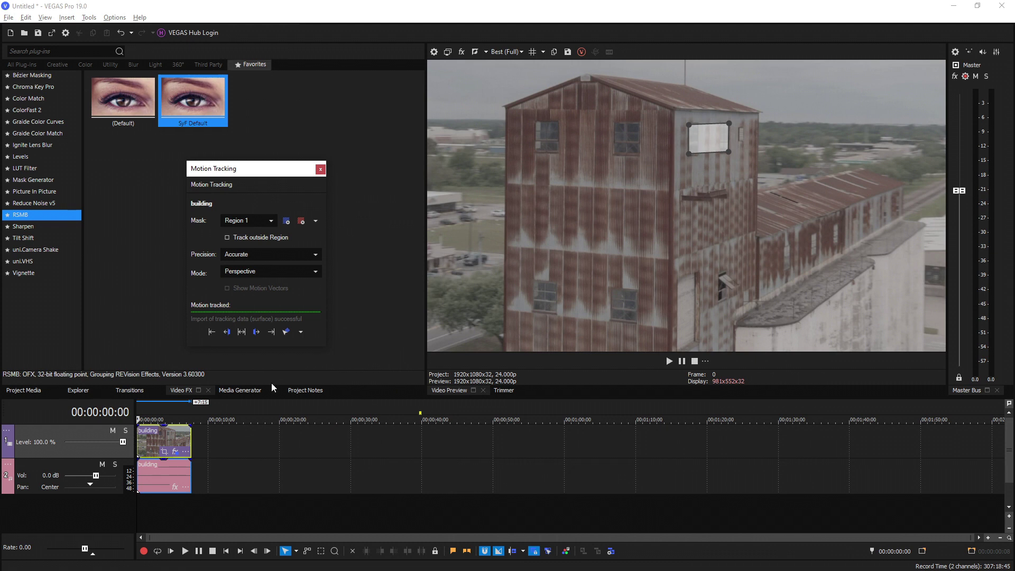
Step: Play the timeline to check Region 1 follows the wall, then return to the first frame
{"action": "left_click", "coordinate": [142, 442]}
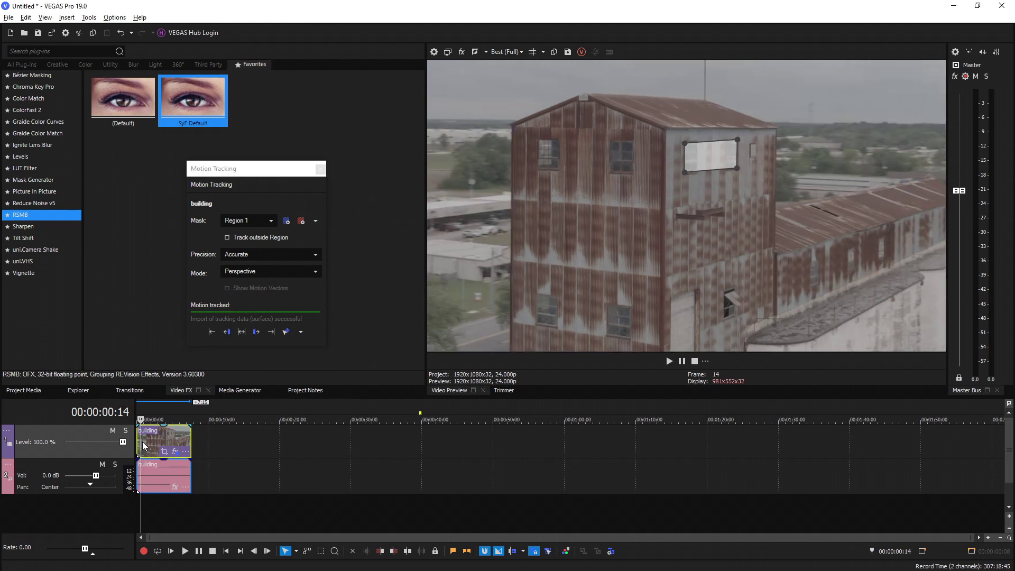
{"action": "key", "text": "space"}
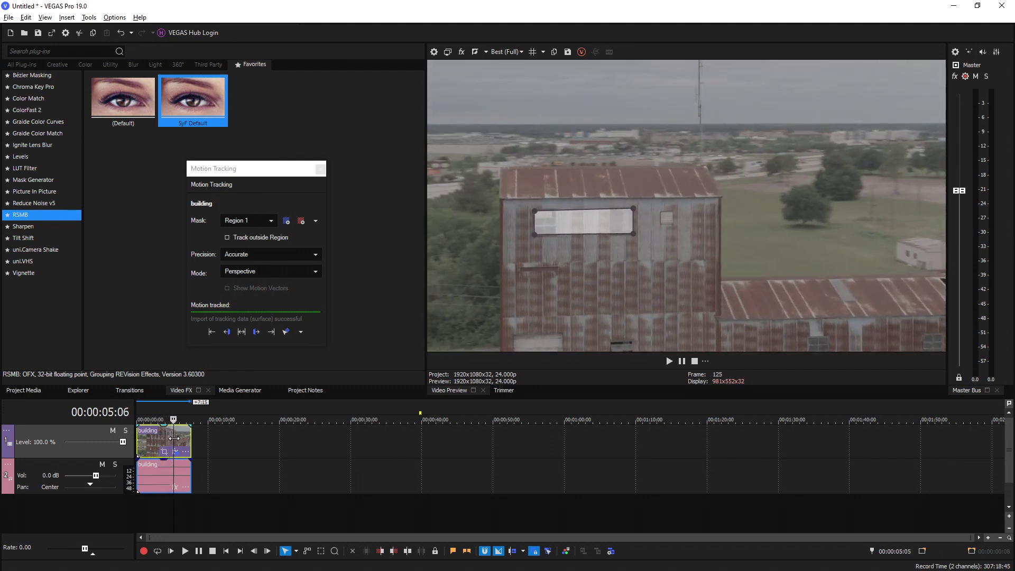
{"action": "left_click", "coordinate": [172, 439]}
{"action": "left_click_drag", "start_coordinate": [172, 439], "coordinate": [139, 442]}
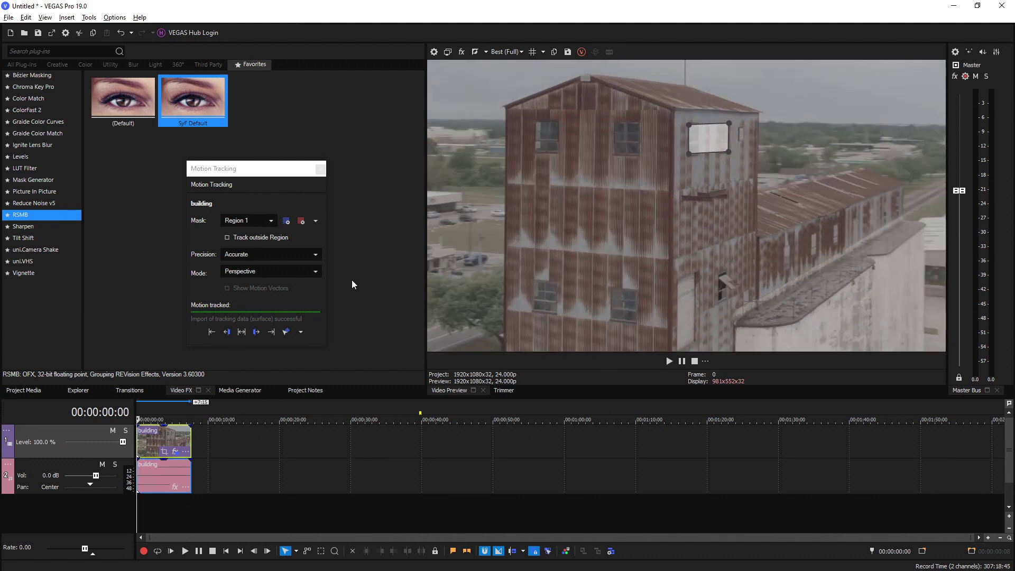
Step: Place the syf logo image above the building clip and extend it across the clip
{"action": "left_click_drag", "start_coordinate": [771, 429], "coordinate": [145, 427]}
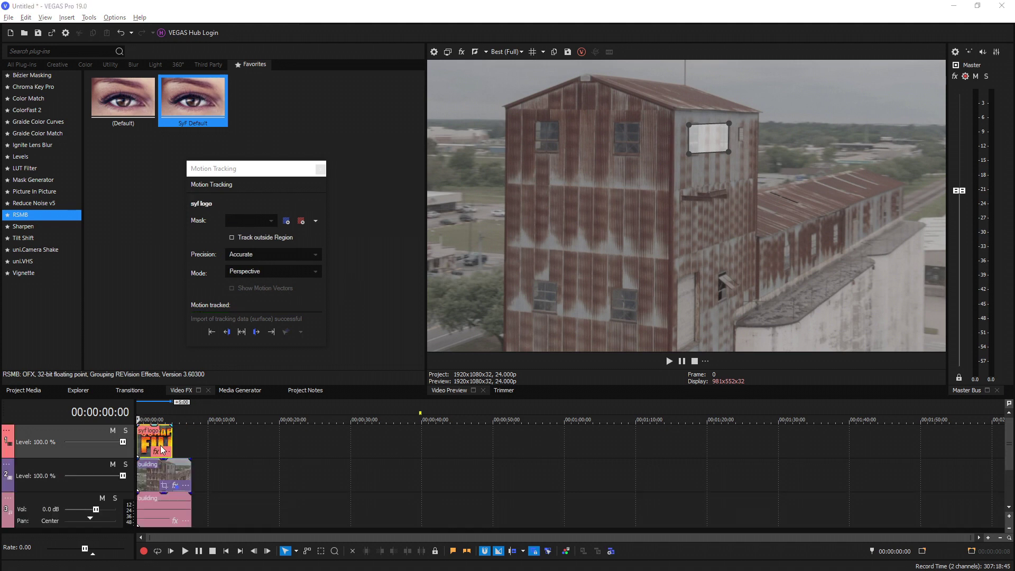
{"action": "left_click", "coordinate": [151, 447]}
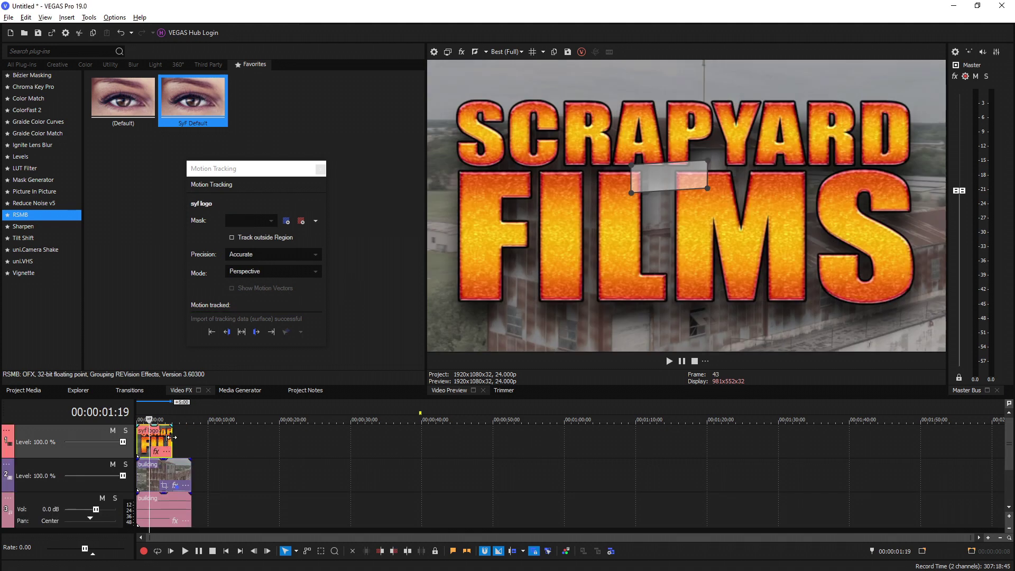
{"action": "left_click_drag", "start_coordinate": [172, 438], "coordinate": [185, 437]}
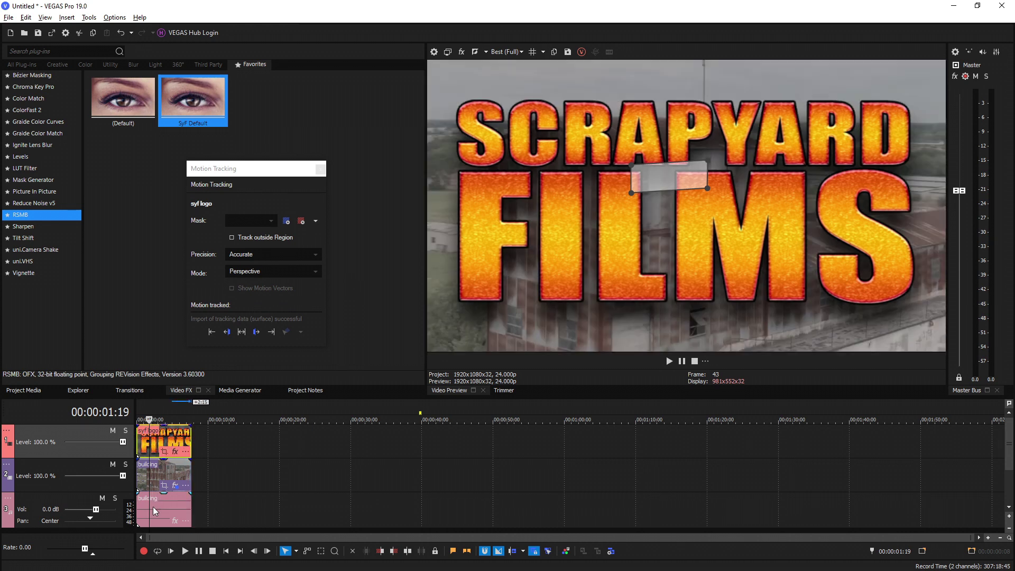
Step: Apply the building's Mocha tracking to the syf logo event
{"action": "left_click", "coordinate": [141, 476]}
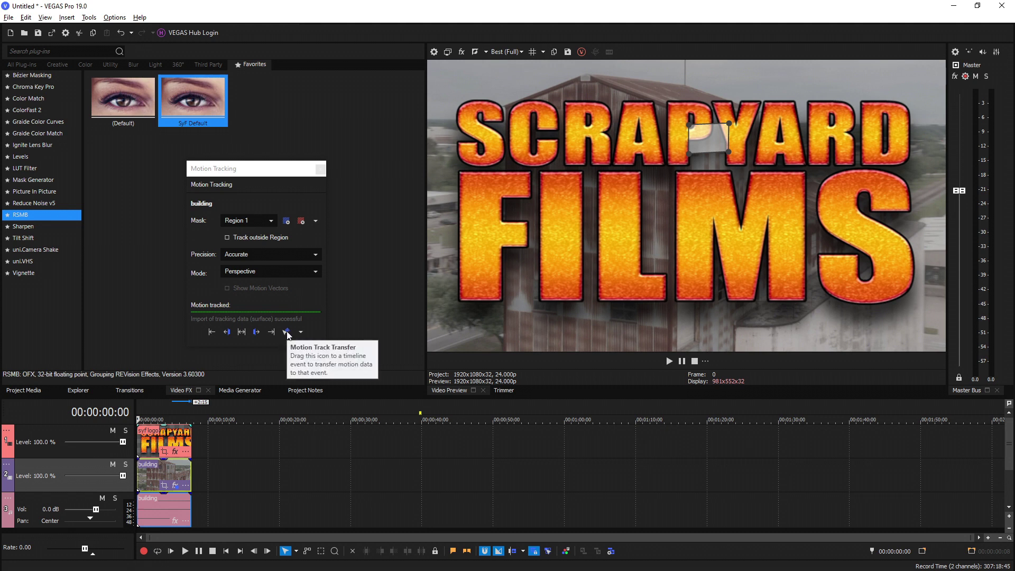
{"action": "left_click_drag", "start_coordinate": [287, 332], "coordinate": [160, 433]}
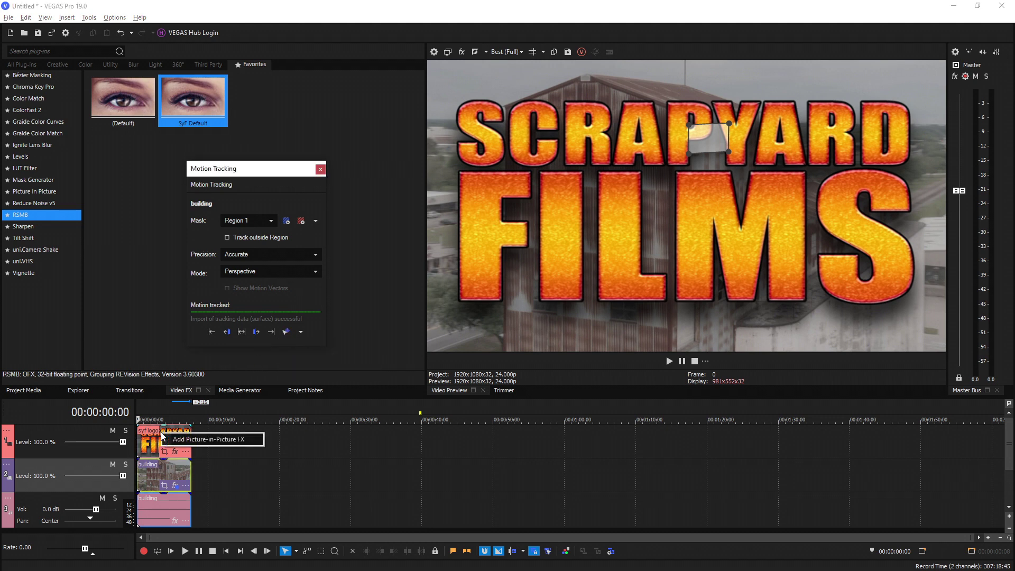
{"action": "left_click", "coordinate": [198, 439]}
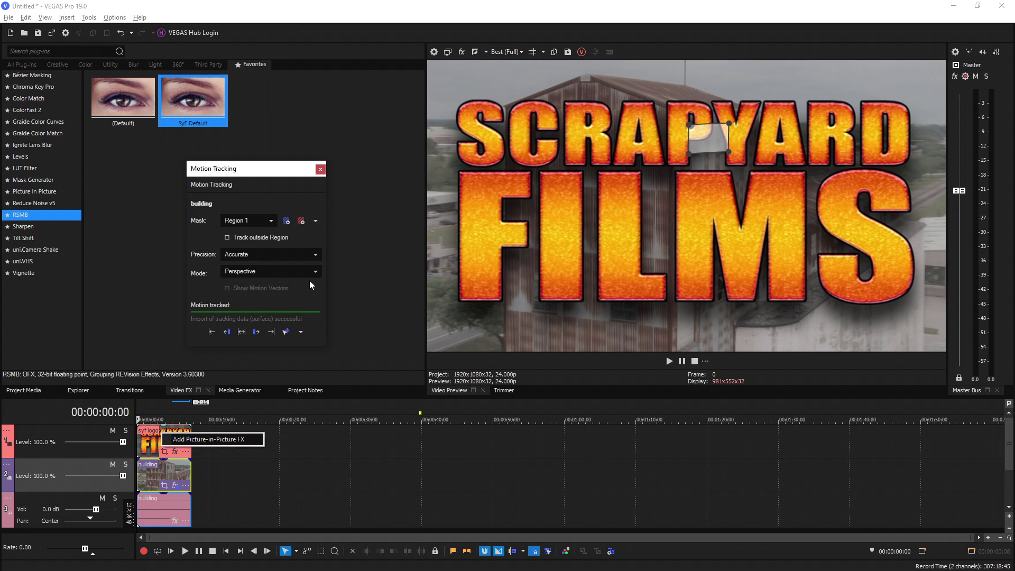
{"action": "left_click", "coordinate": [301, 332]}
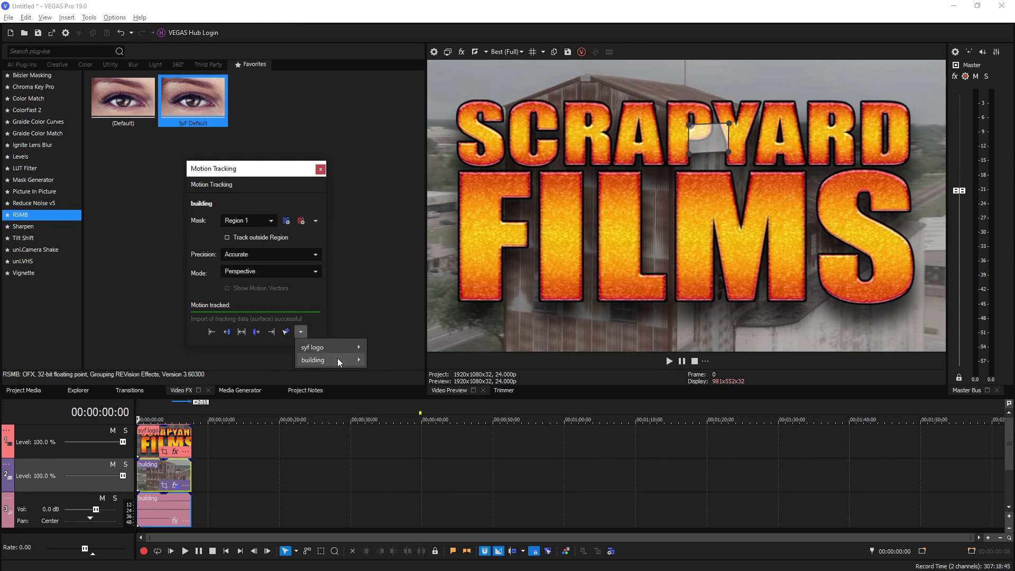
{"action": "mouse_move", "coordinate": [340, 348]}
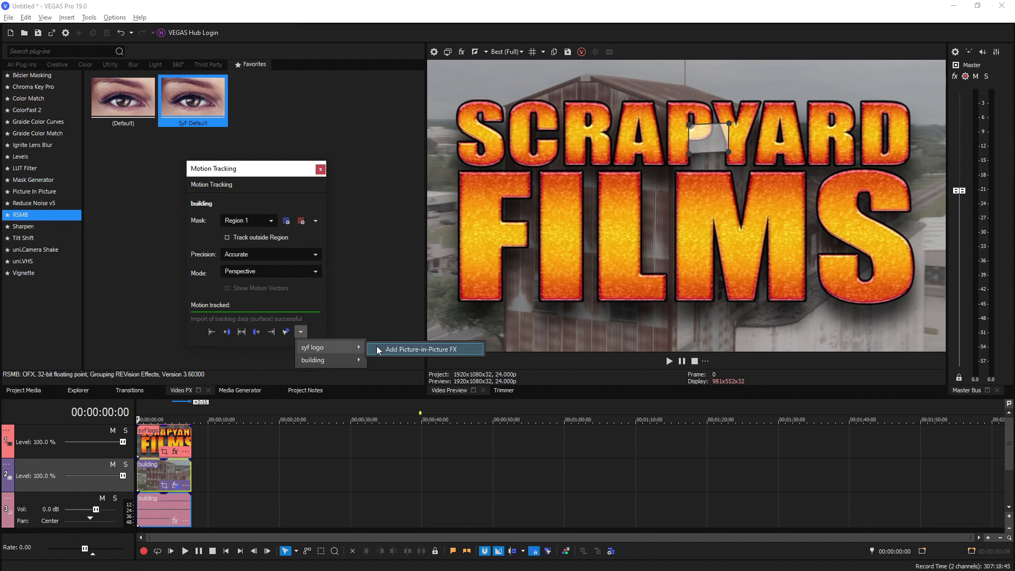
{"action": "left_click", "coordinate": [392, 349]}
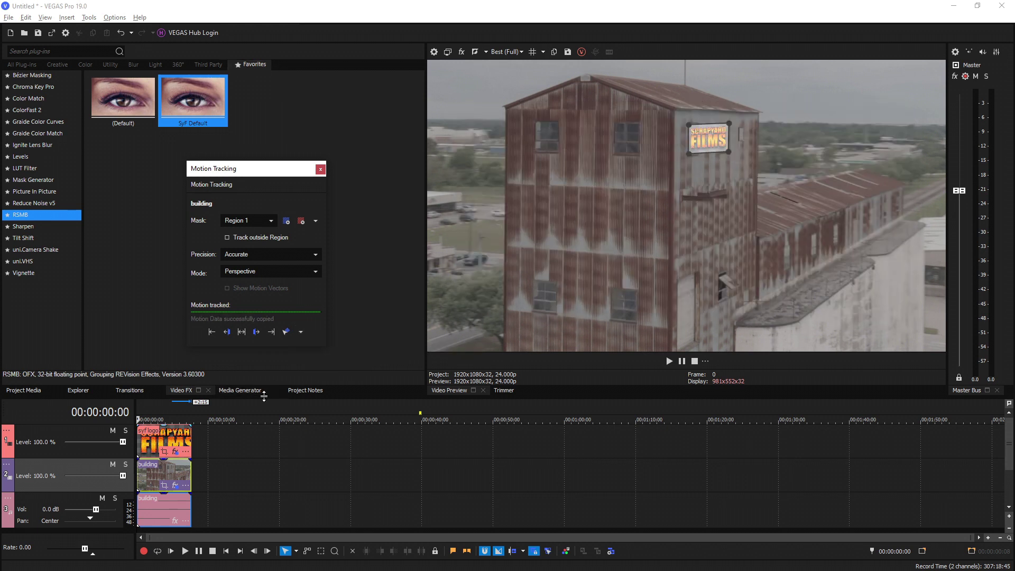
Step: Select the syf logo event and play back to confirm it stays locked to the wall
{"action": "left_click", "coordinate": [146, 444]}
{"action": "key", "text": "space"}
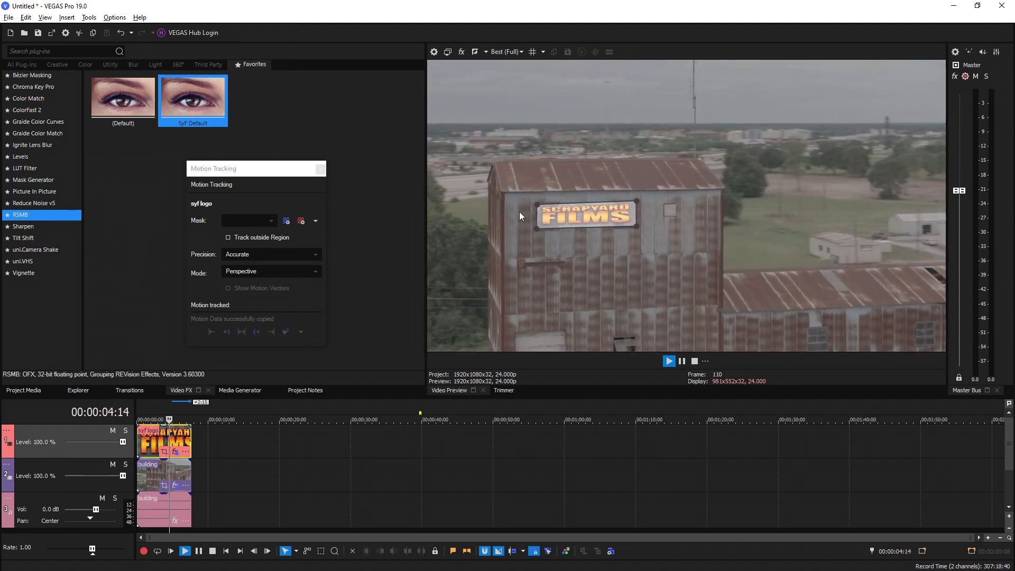
{"action": "key", "text": "space"}
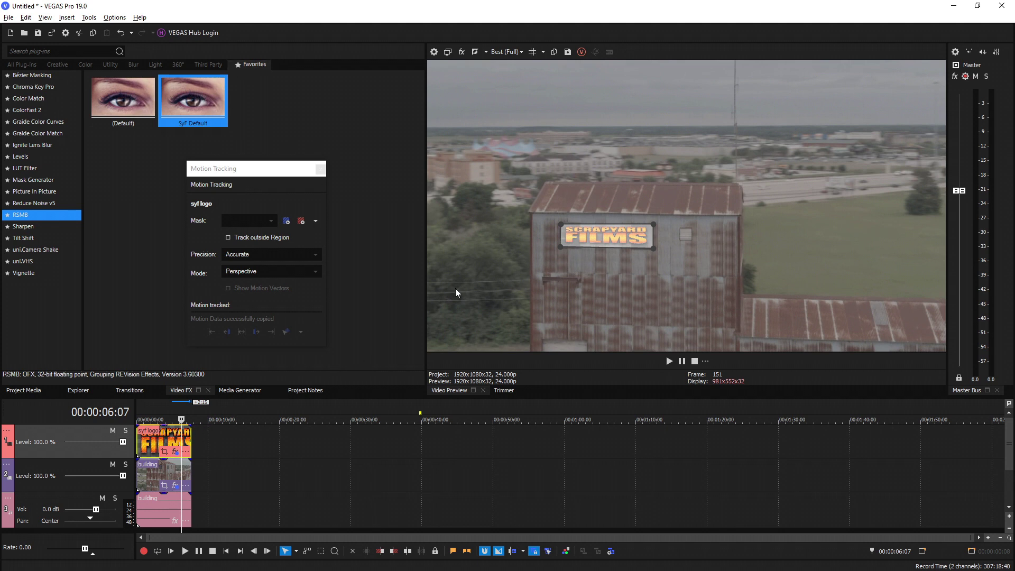
Step: In the logo's pan/crop, set Maintain aspect ratio to No and turn off Lock Aspect Ratio
{"action": "left_click", "coordinate": [164, 452]}
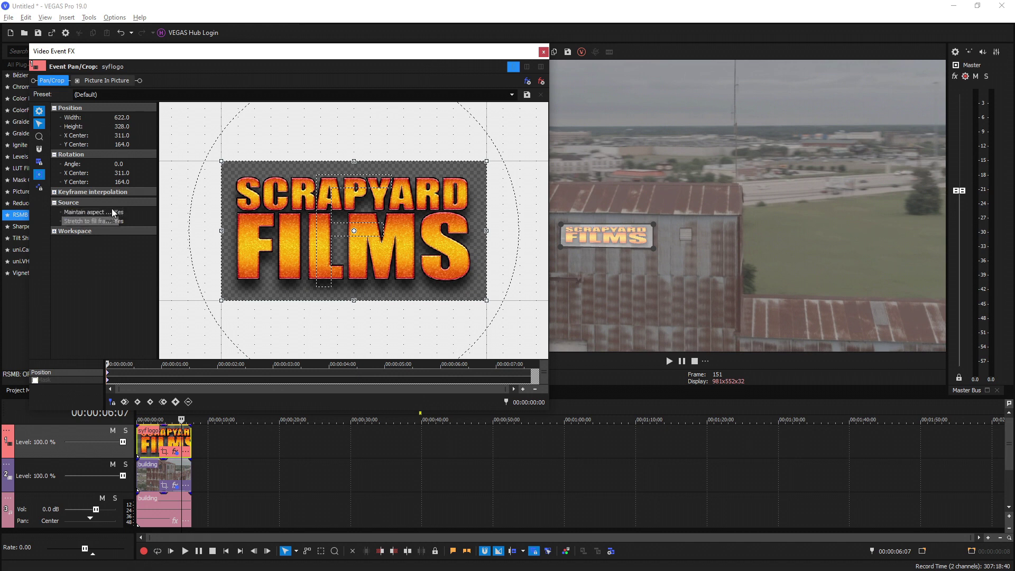
{"action": "left_click", "coordinate": [121, 213]}
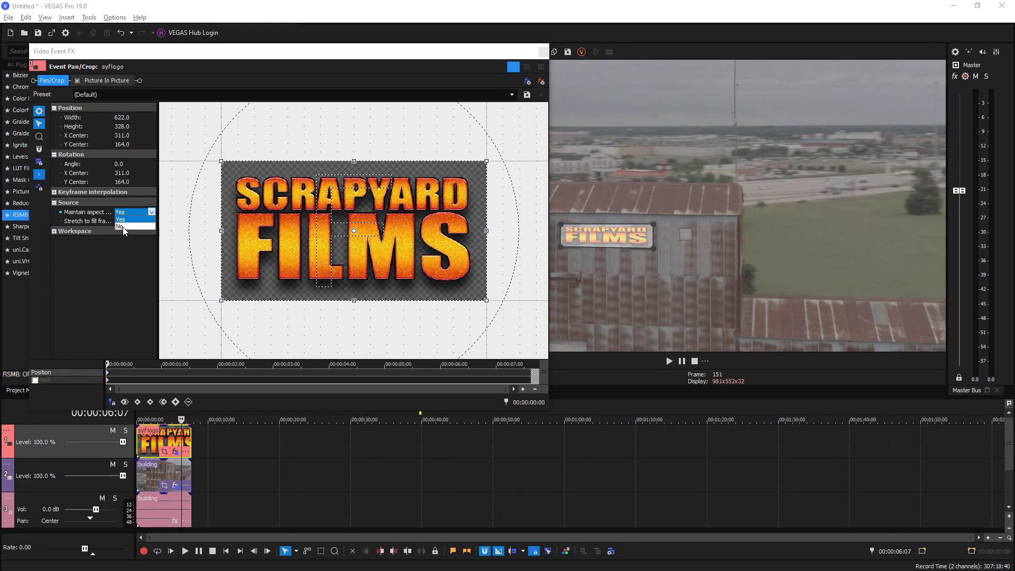
{"action": "left_click", "coordinate": [123, 227]}
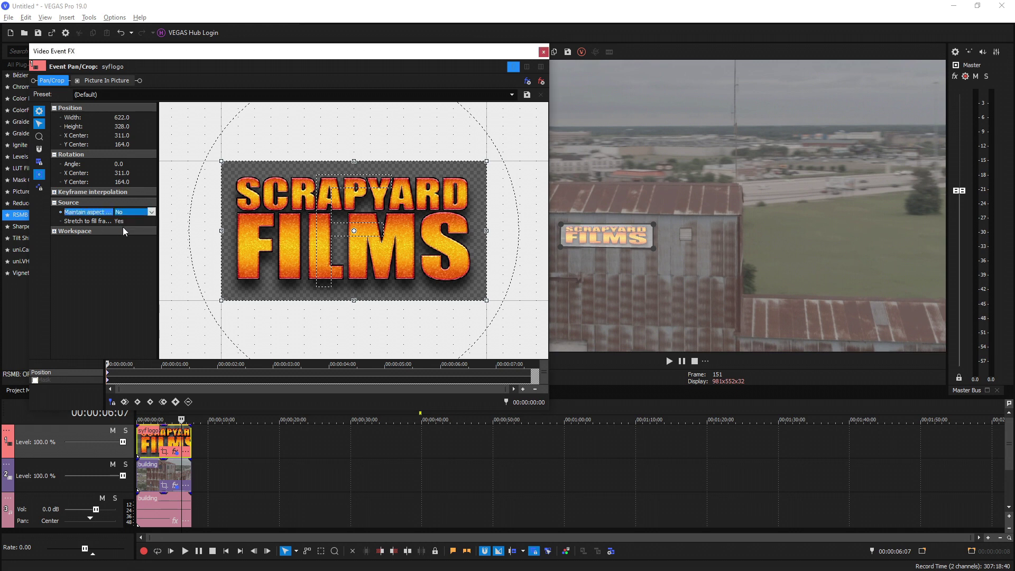
{"action": "left_click", "coordinate": [39, 163]}
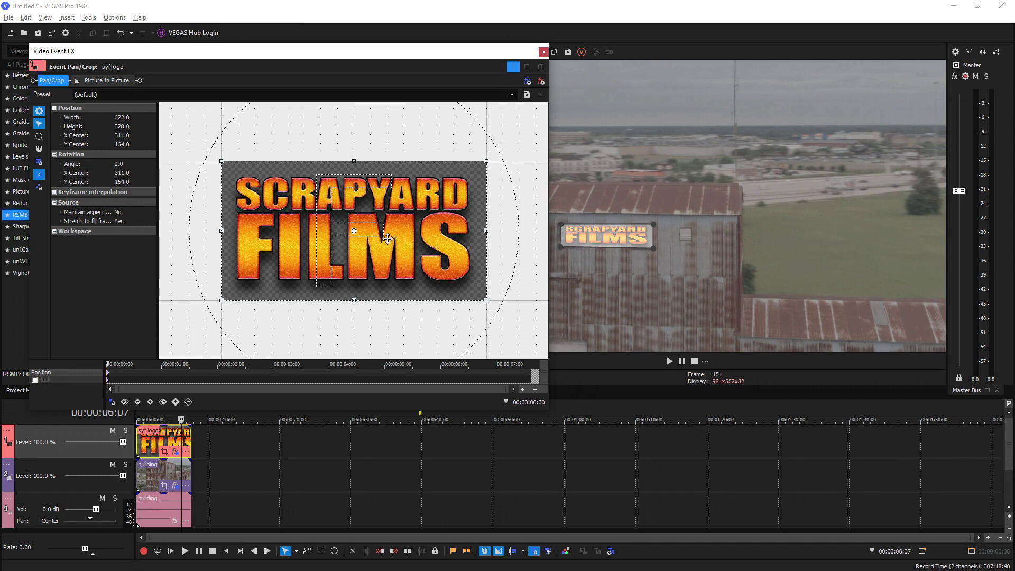
Step: Widen the logo's pan/crop frame to a width of 1,197.2 to slim the logo
{"action": "scroll", "coordinate": [388, 239], "scroll_direction": "down", "scroll_amount": 3}
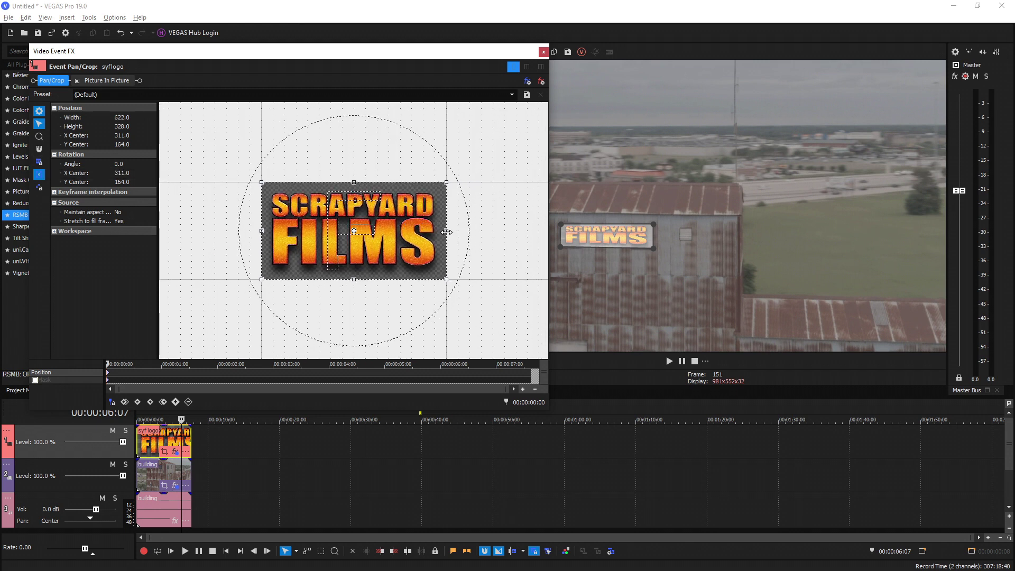
{"action": "left_click_drag", "start_coordinate": [445, 231], "coordinate": [475, 232]}
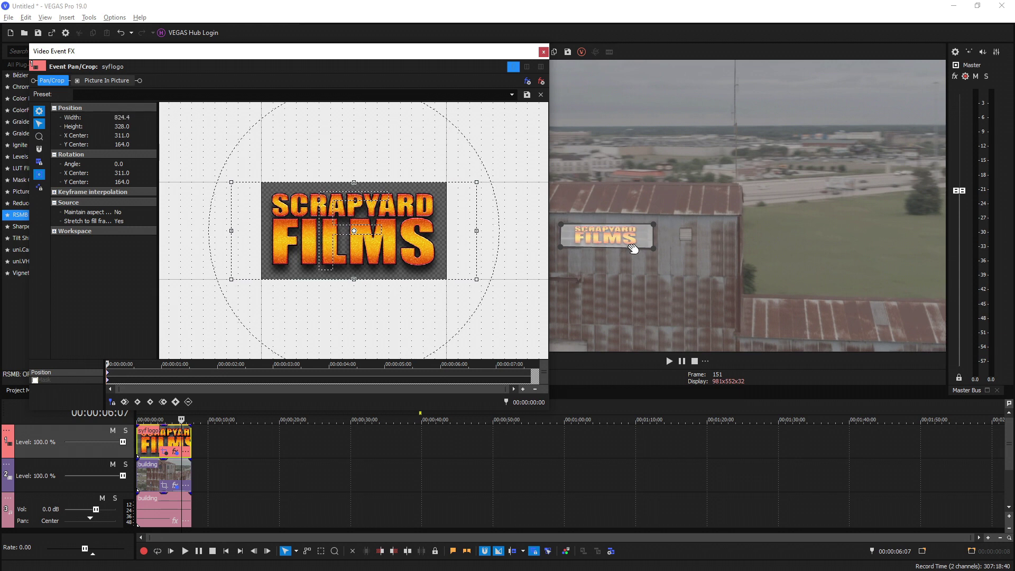
{"action": "left_click_drag", "start_coordinate": [476, 230], "coordinate": [532, 231]}
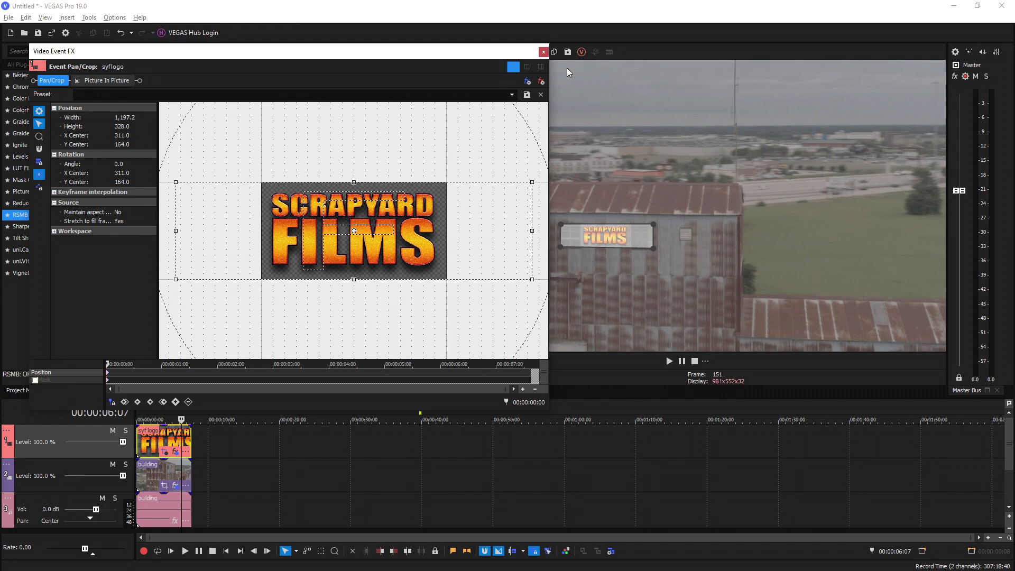
{"action": "left_click", "coordinate": [543, 53]}
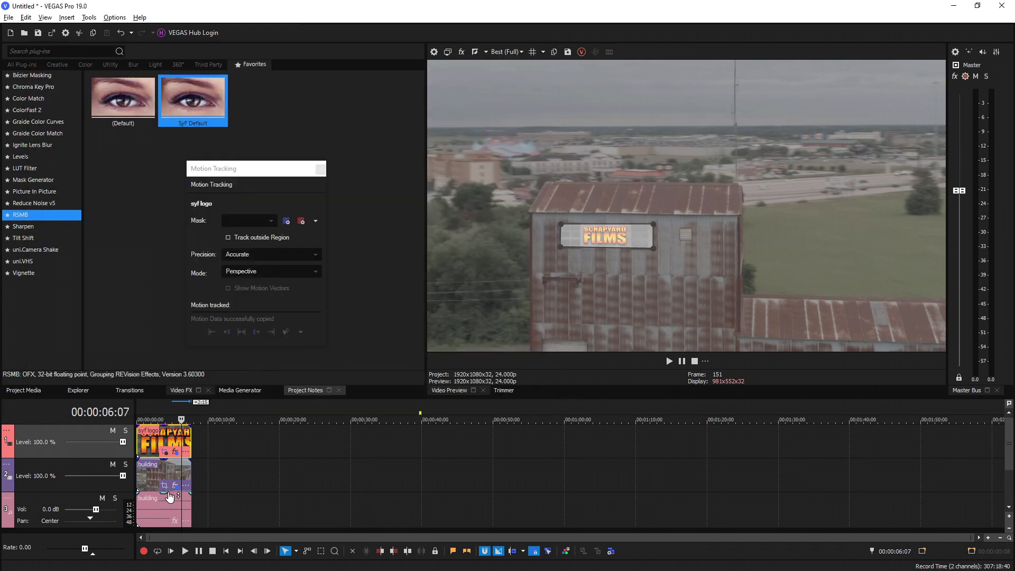
{"action": "left_click", "coordinate": [138, 442]}
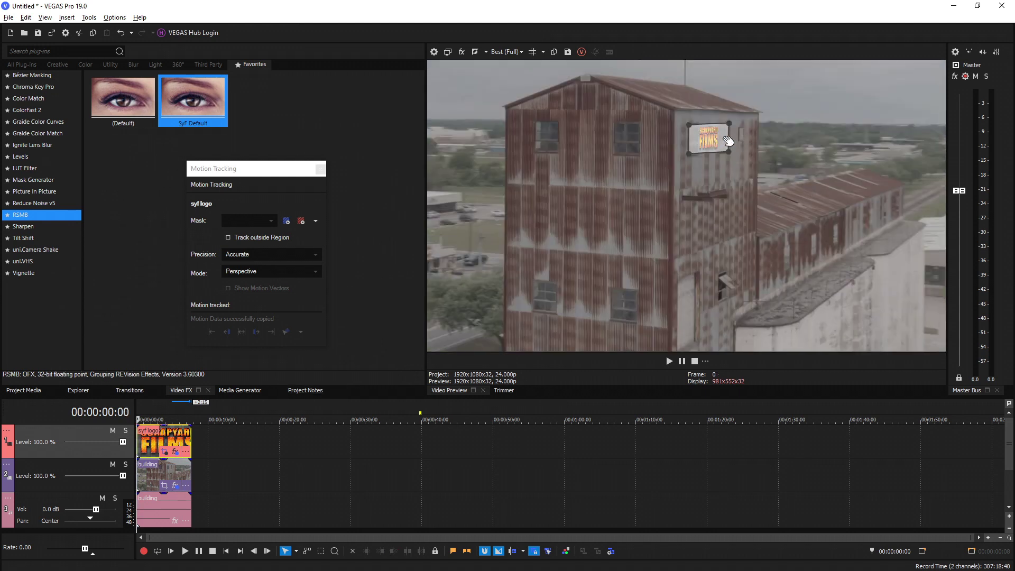
{"action": "key", "text": "space"}
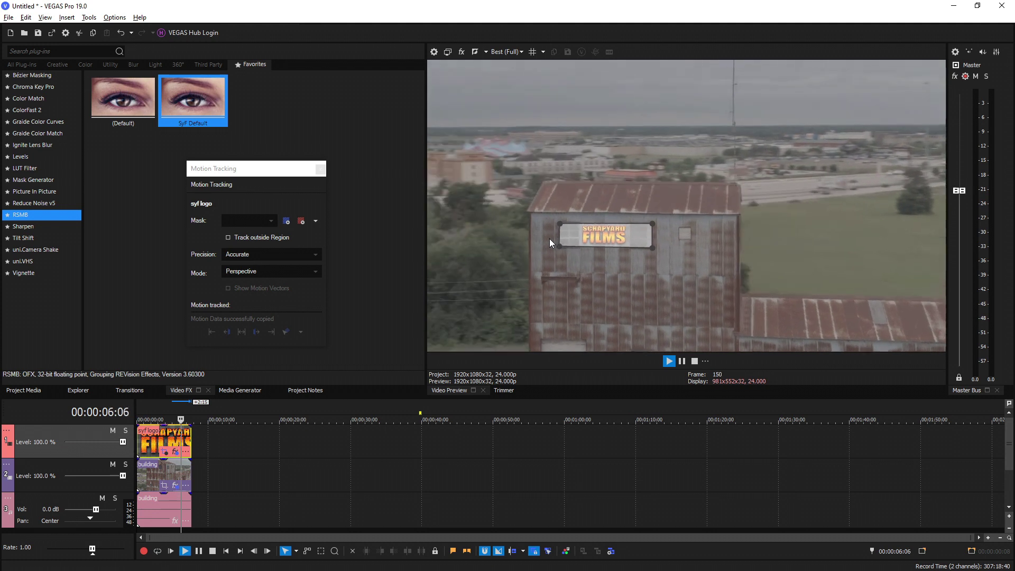
{"action": "key", "text": "space"}
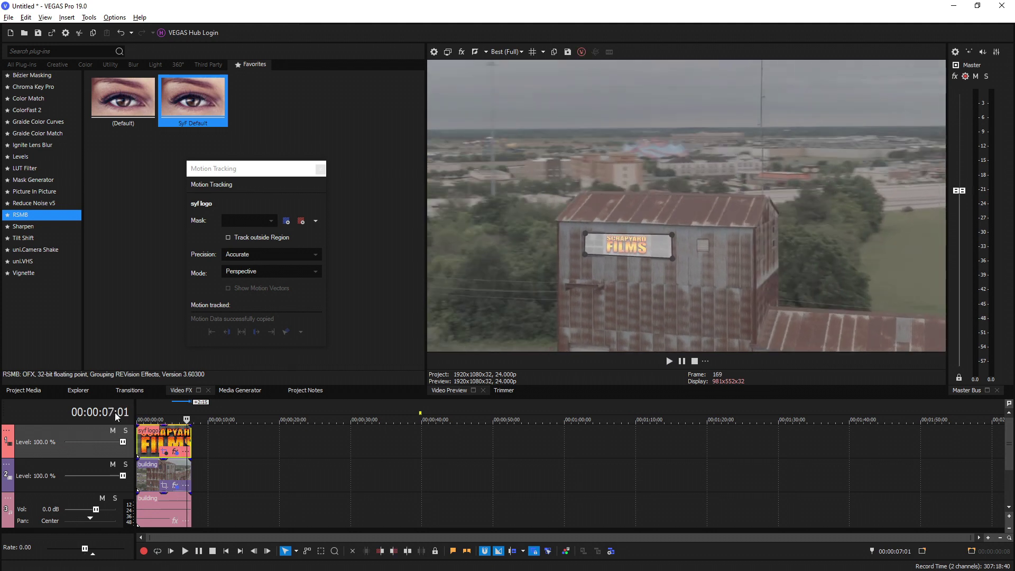
Step: Add a Default 'Sample Text' title on a new top track and mute the logo track
{"action": "left_click", "coordinate": [238, 391]}
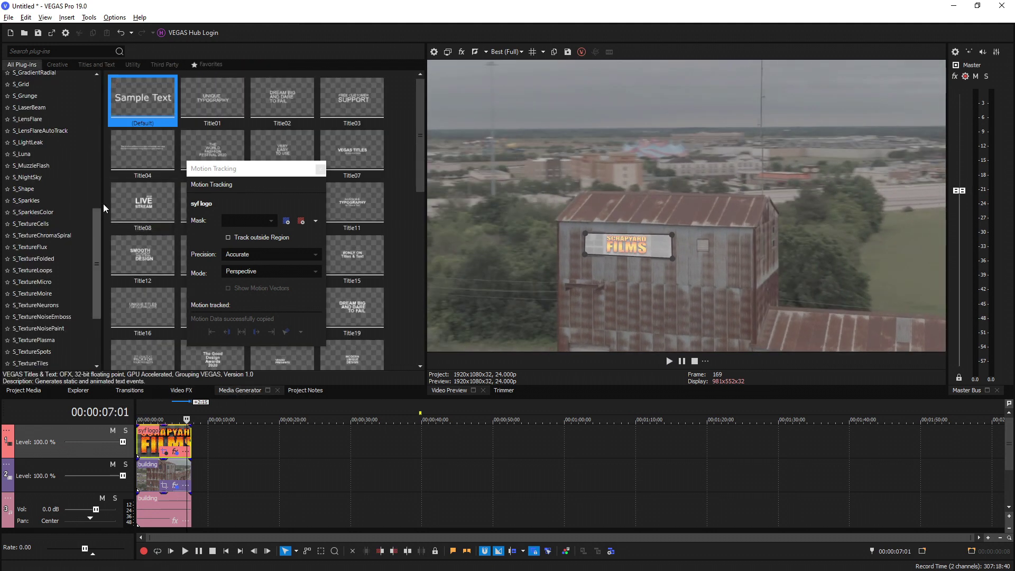
{"action": "left_click_drag", "start_coordinate": [134, 100], "coordinate": [141, 421]}
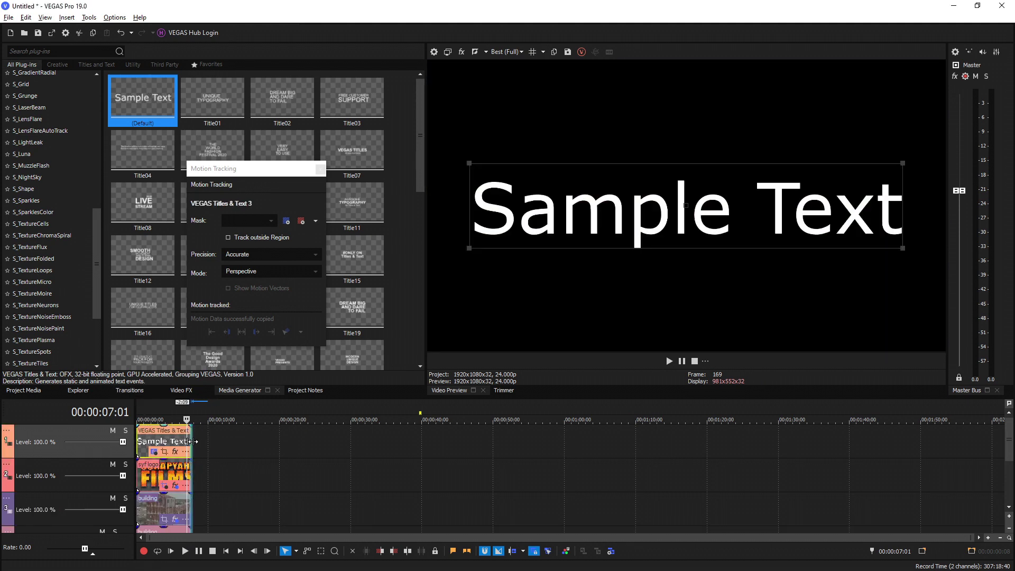
{"action": "left_click", "coordinate": [146, 447]}
{"action": "left_click", "coordinate": [113, 465]}
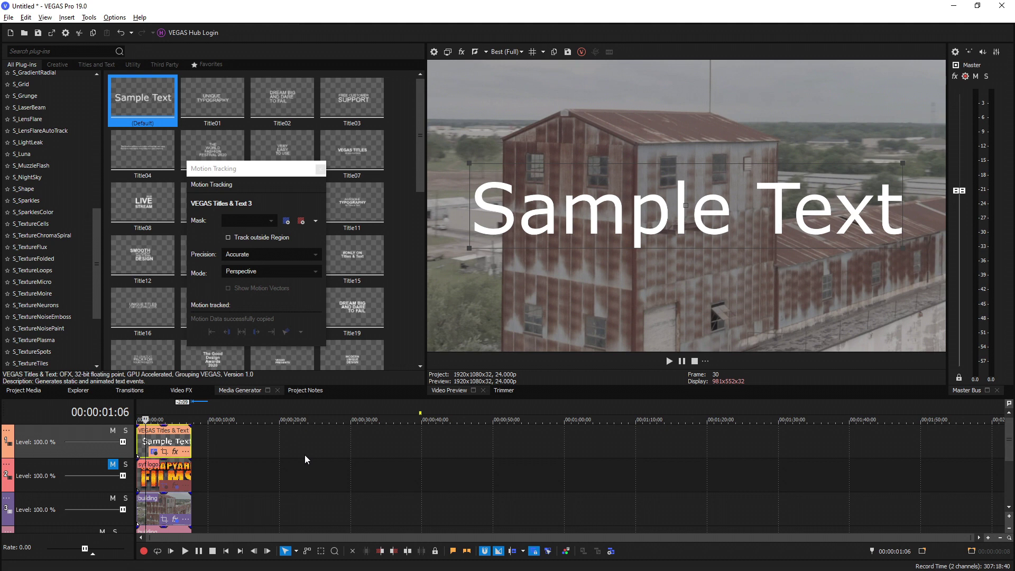
Step: Copy the building clip's motion tracking data onto the Sample Text title
{"action": "left_click", "coordinate": [140, 514]}
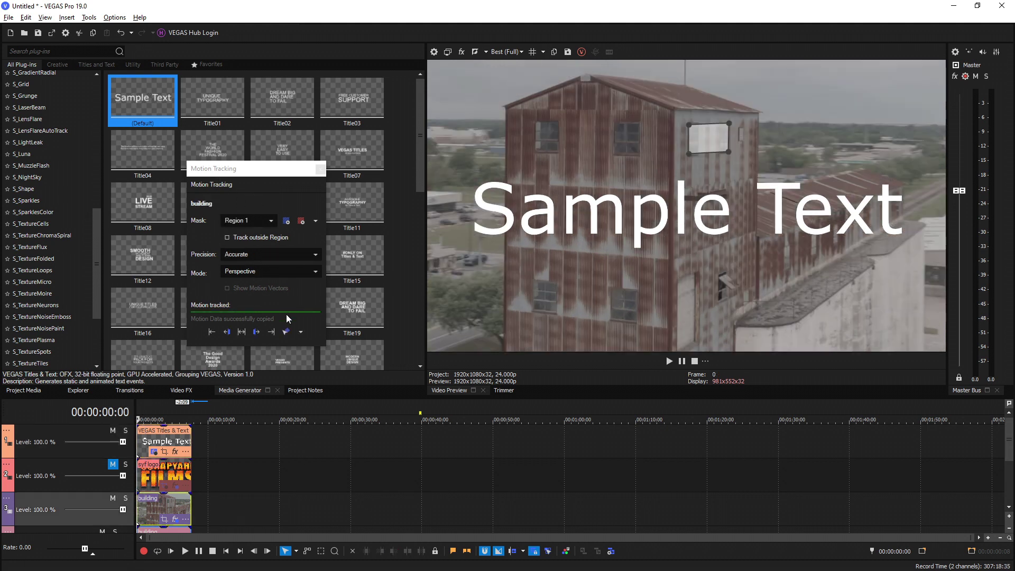
{"action": "left_click", "coordinate": [287, 334]}
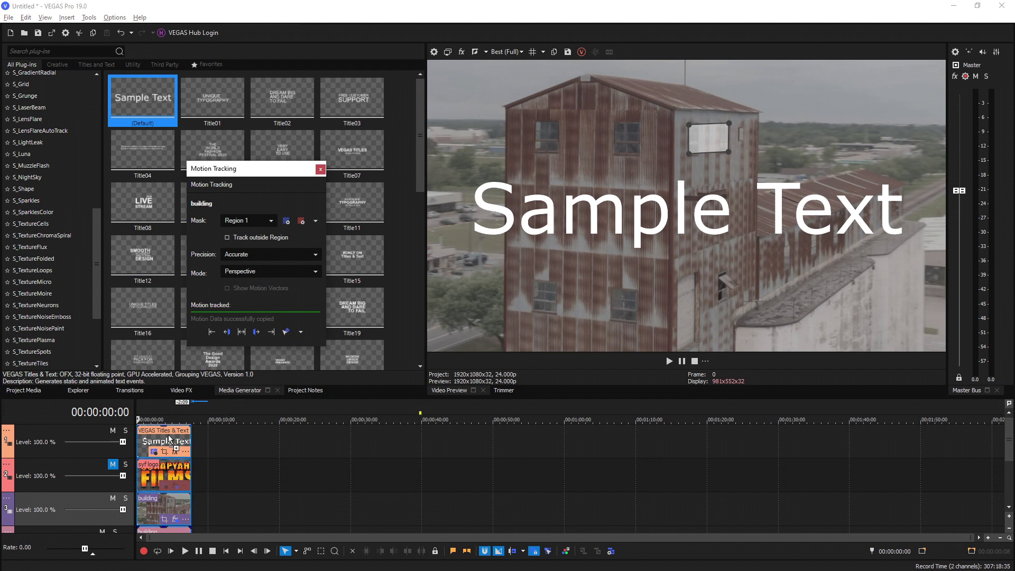
{"action": "left_click_drag", "start_coordinate": [165, 441], "coordinate": [170, 443]}
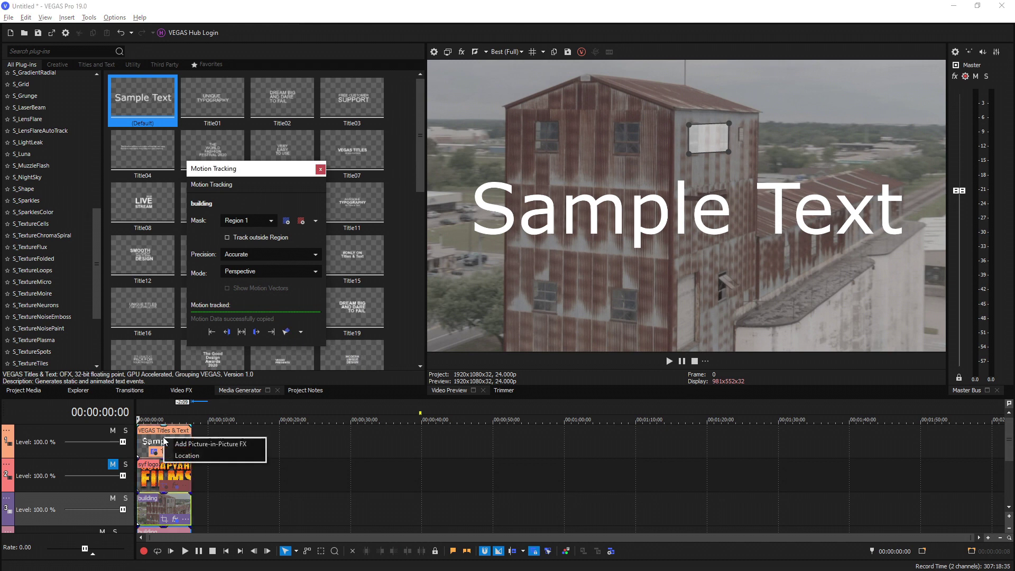
Step: Apply the tracking to Sample Text as Picture-in-Picture FX and preview the pinned title
{"action": "left_click", "coordinate": [223, 443]}
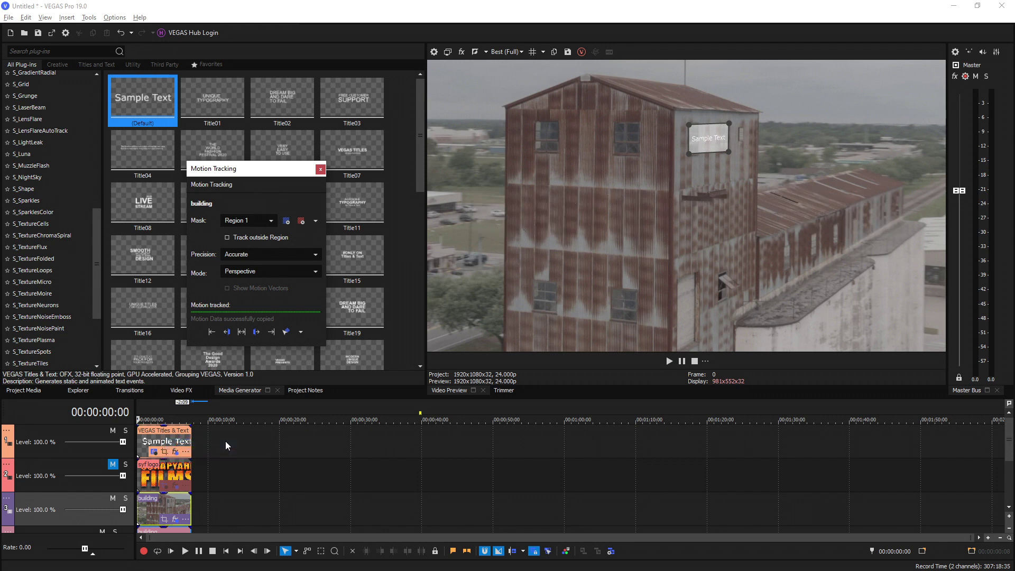
{"action": "left_click", "coordinate": [145, 442]}
{"action": "key", "text": "space"}
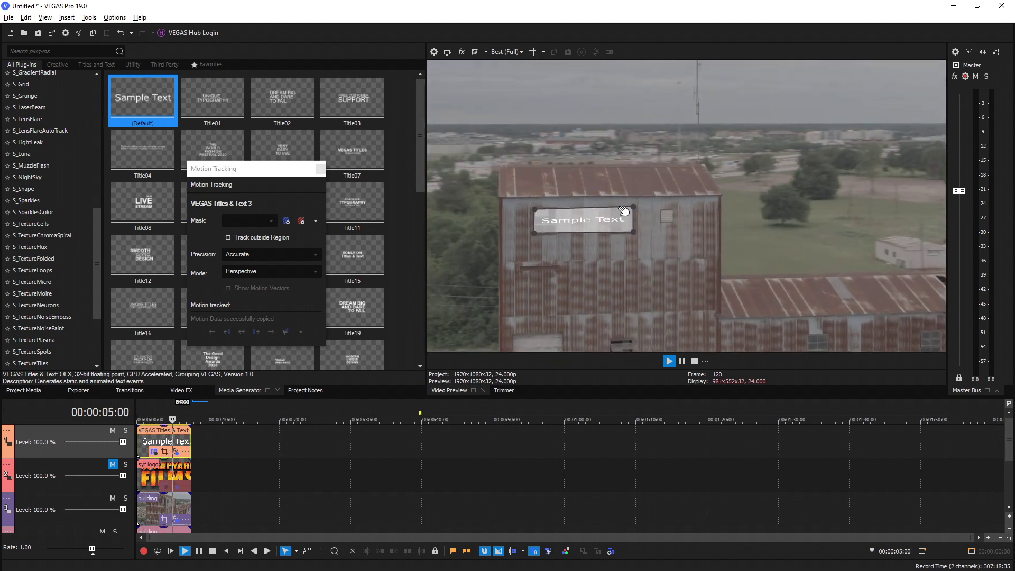
{"action": "key", "text": "Return"}
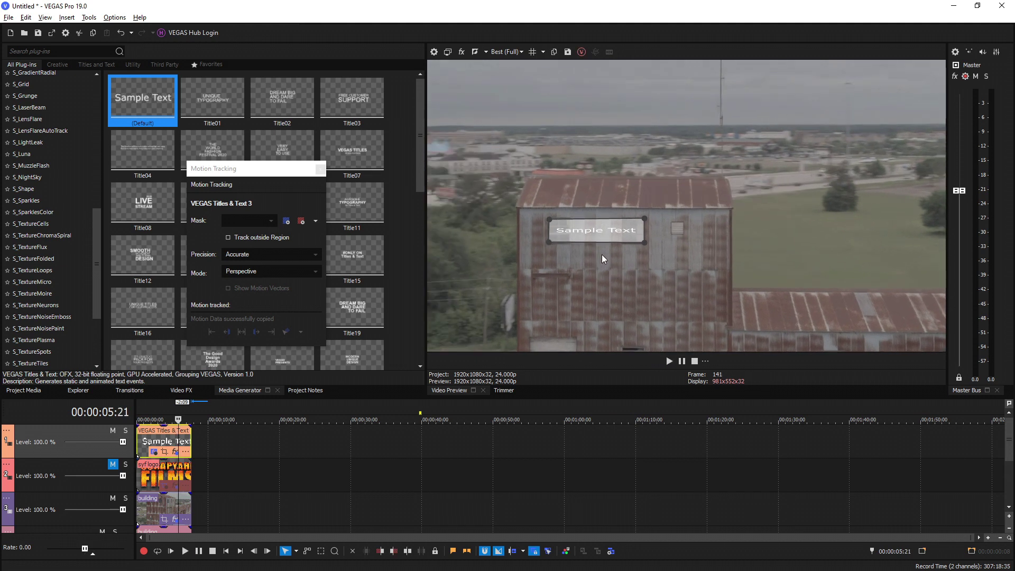
{"action": "left_click", "coordinate": [164, 452]}
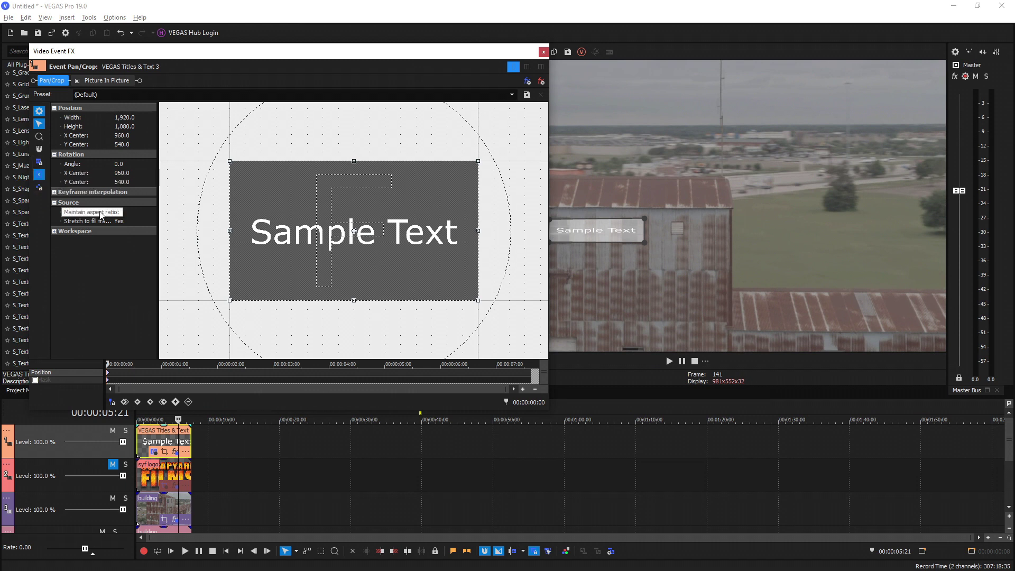
Step: Unlock the title's aspect ratio, widen its pan/crop frame to 3,912.2, and replay from the start
{"action": "left_click", "coordinate": [123, 227]}
{"action": "left_click_drag", "start_coordinate": [478, 230], "coordinate": [610, 240]}
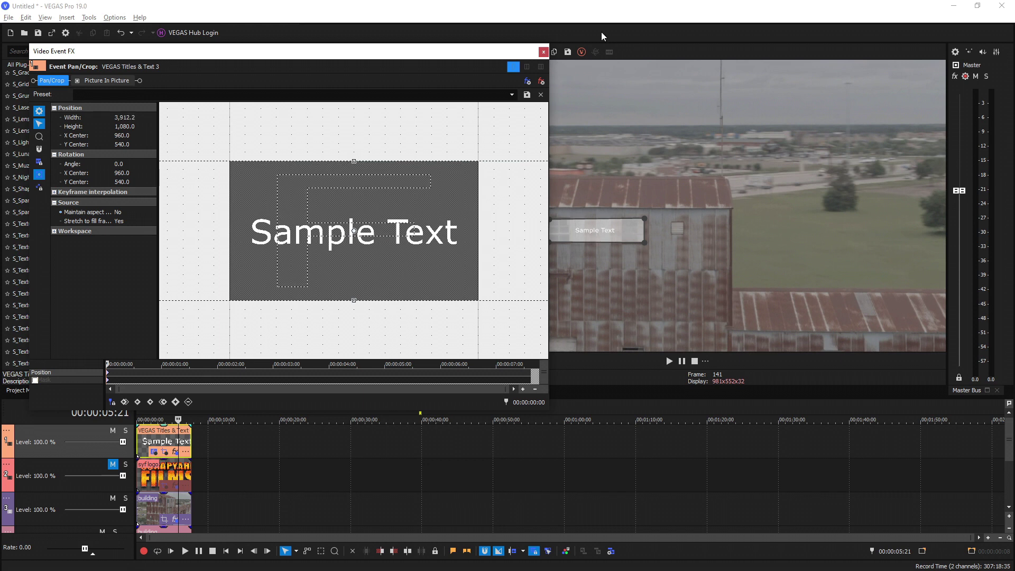
{"action": "left_click", "coordinate": [543, 51]}
{"action": "left_click", "coordinate": [140, 443]}
{"action": "scroll", "coordinate": [140, 443], "scroll_direction": "up", "scroll_amount": 5}
{"action": "key", "text": "space"}
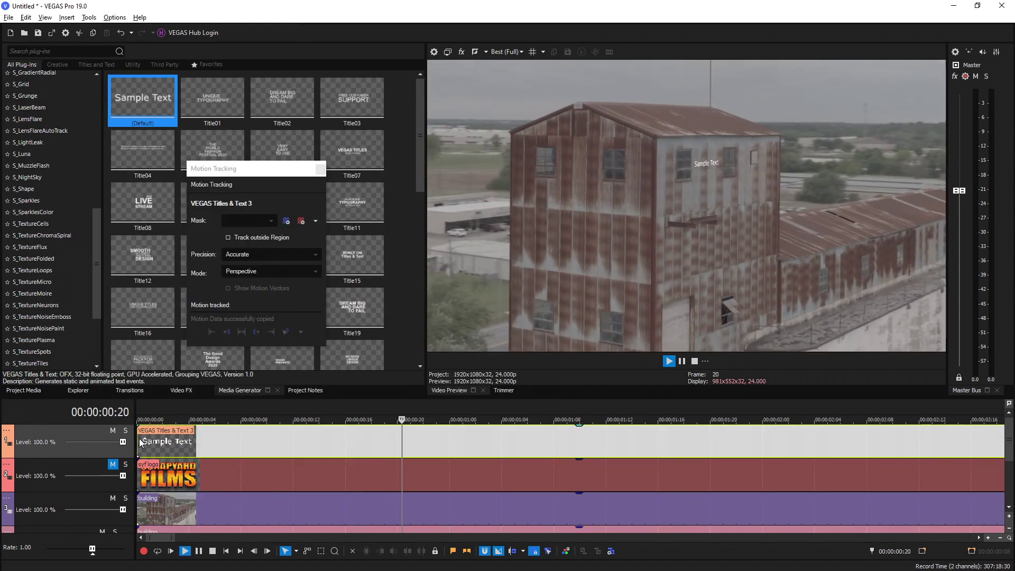